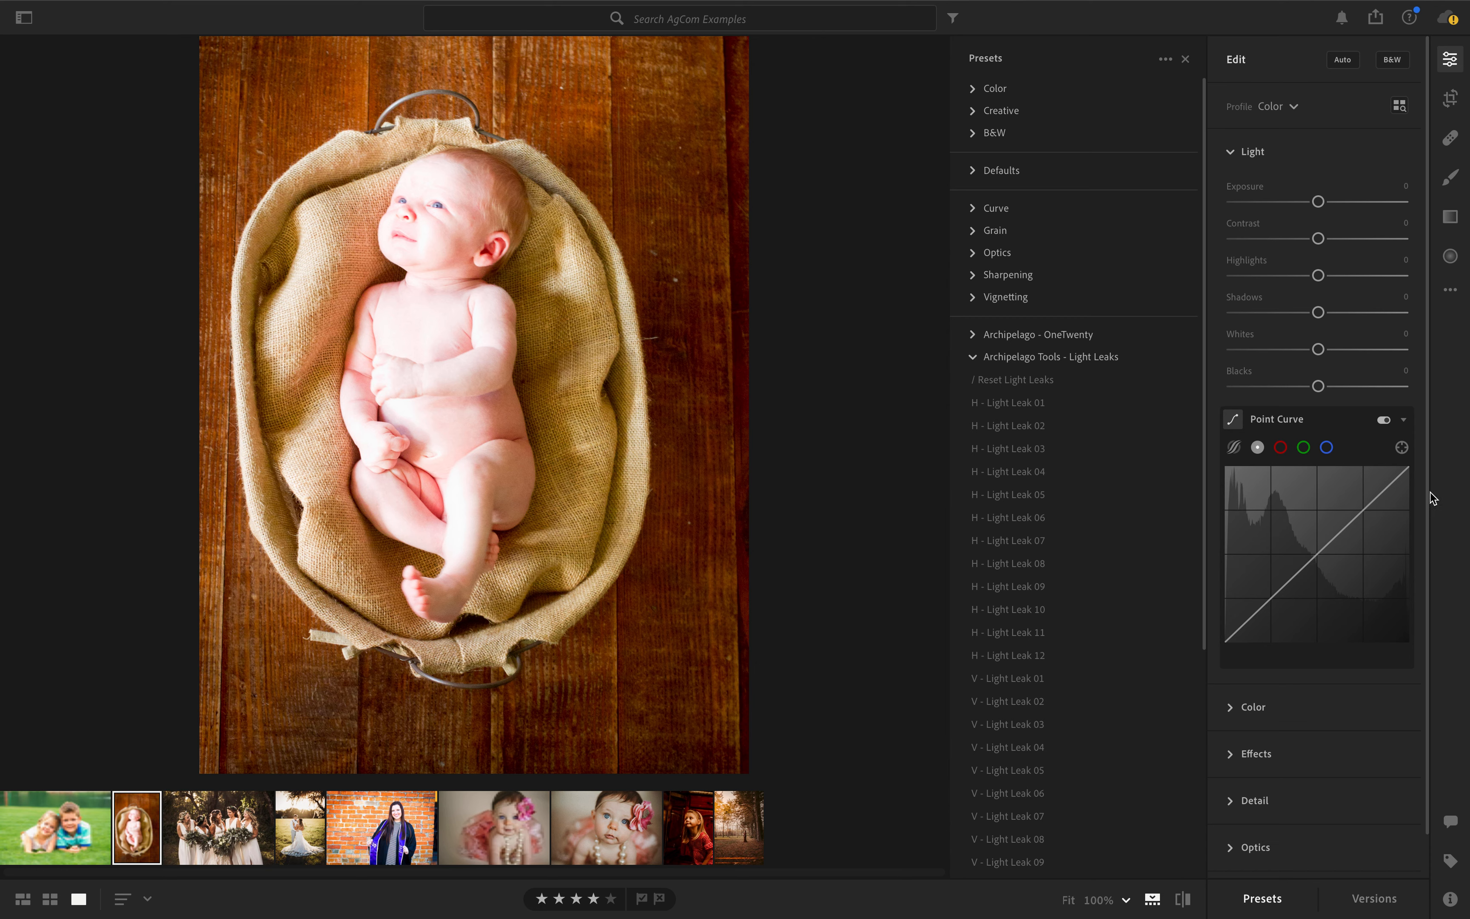
- Collapse the Archipelago Tools - Light Leaks group and look through the User Presets group
click(1097, 448)
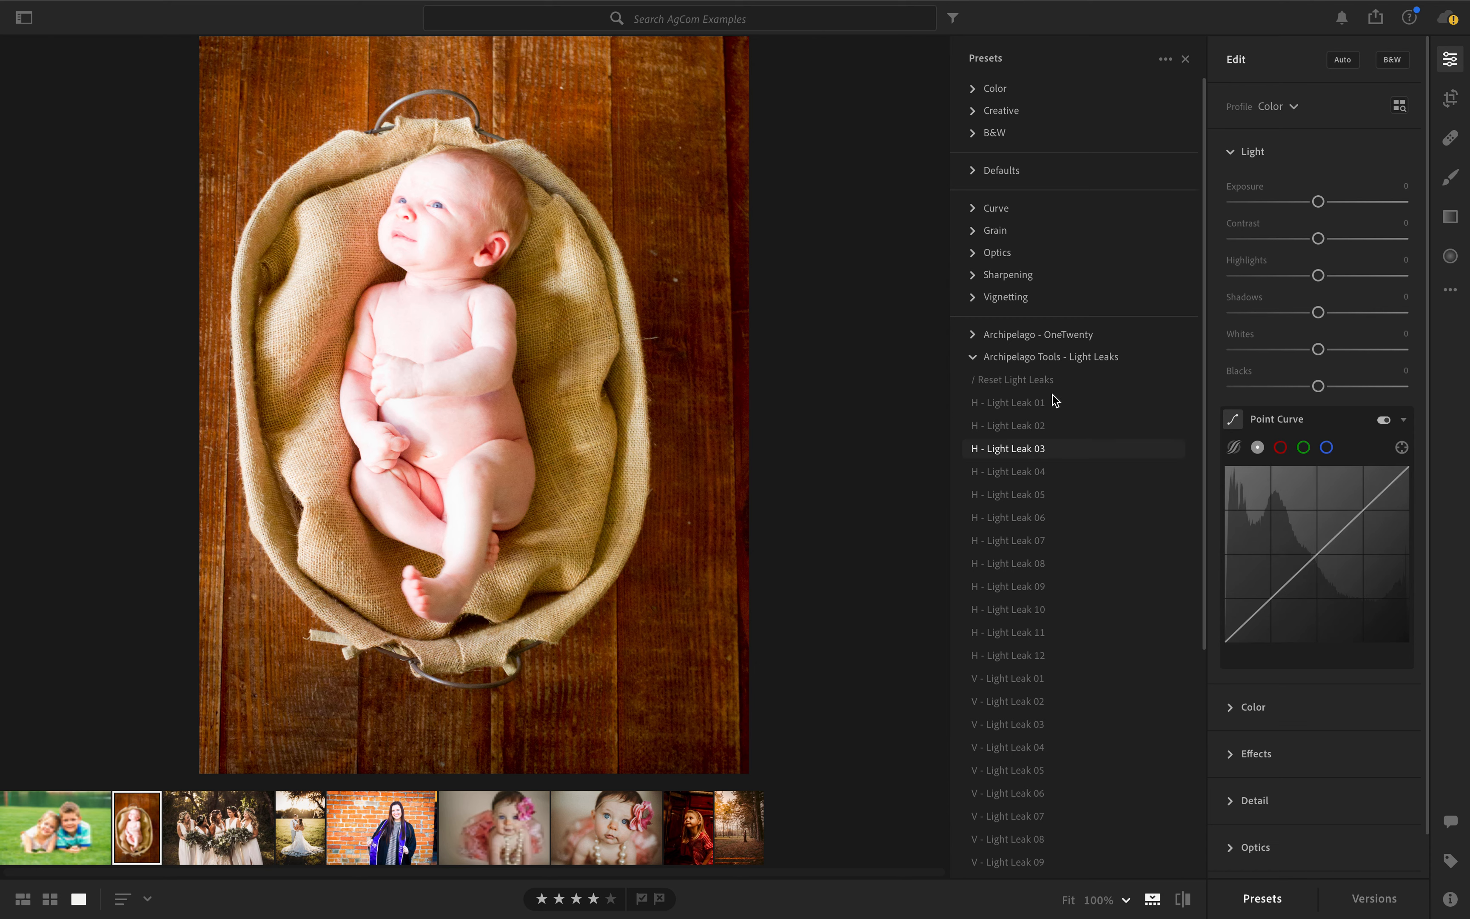
click(973, 356)
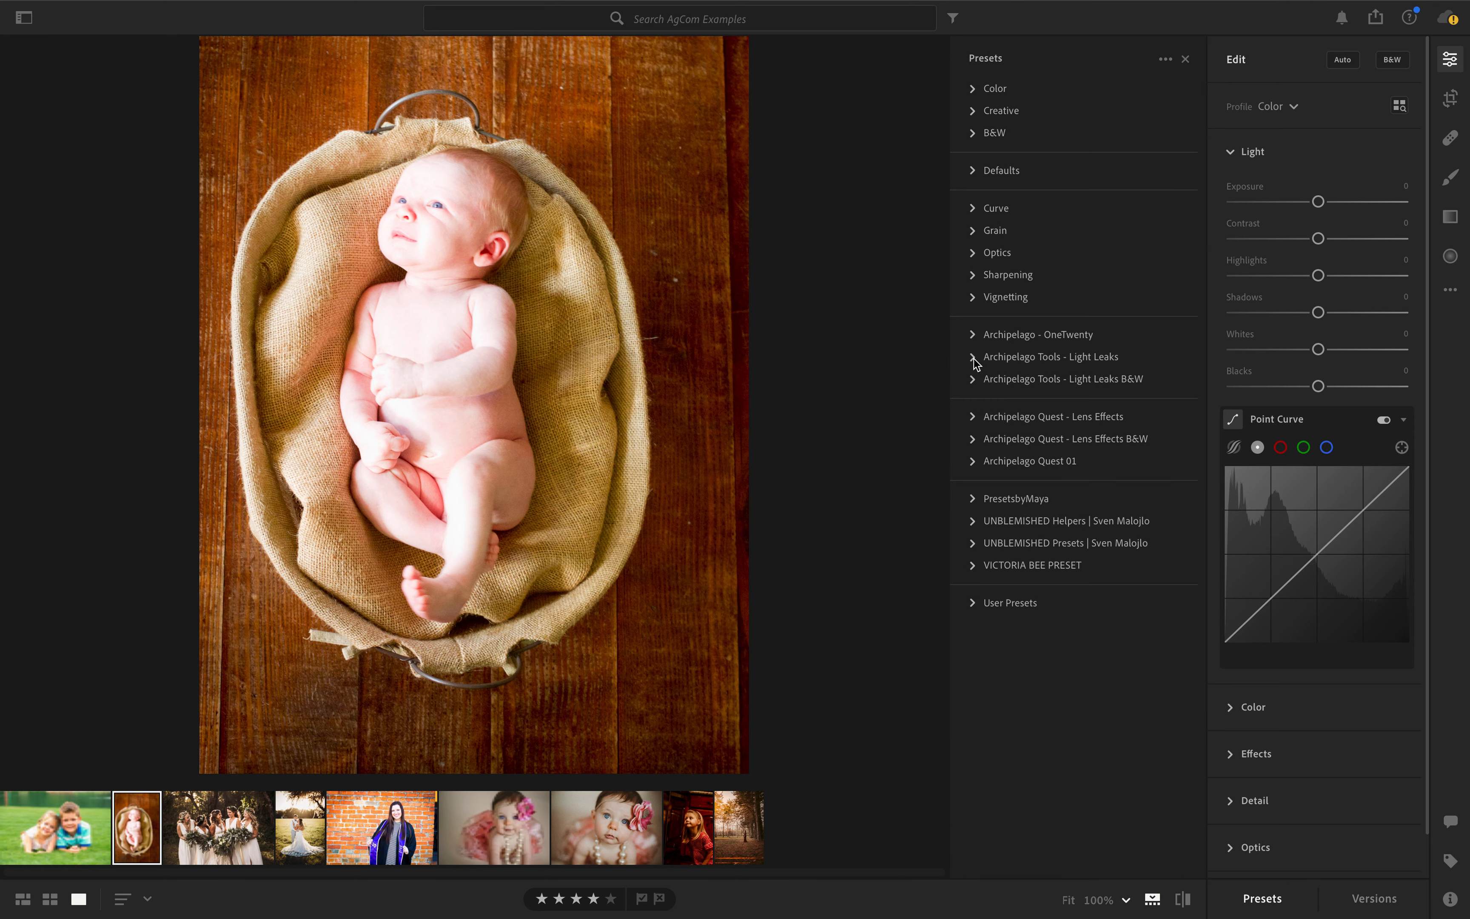
click(972, 602)
scroll(974, 614, down, 3)
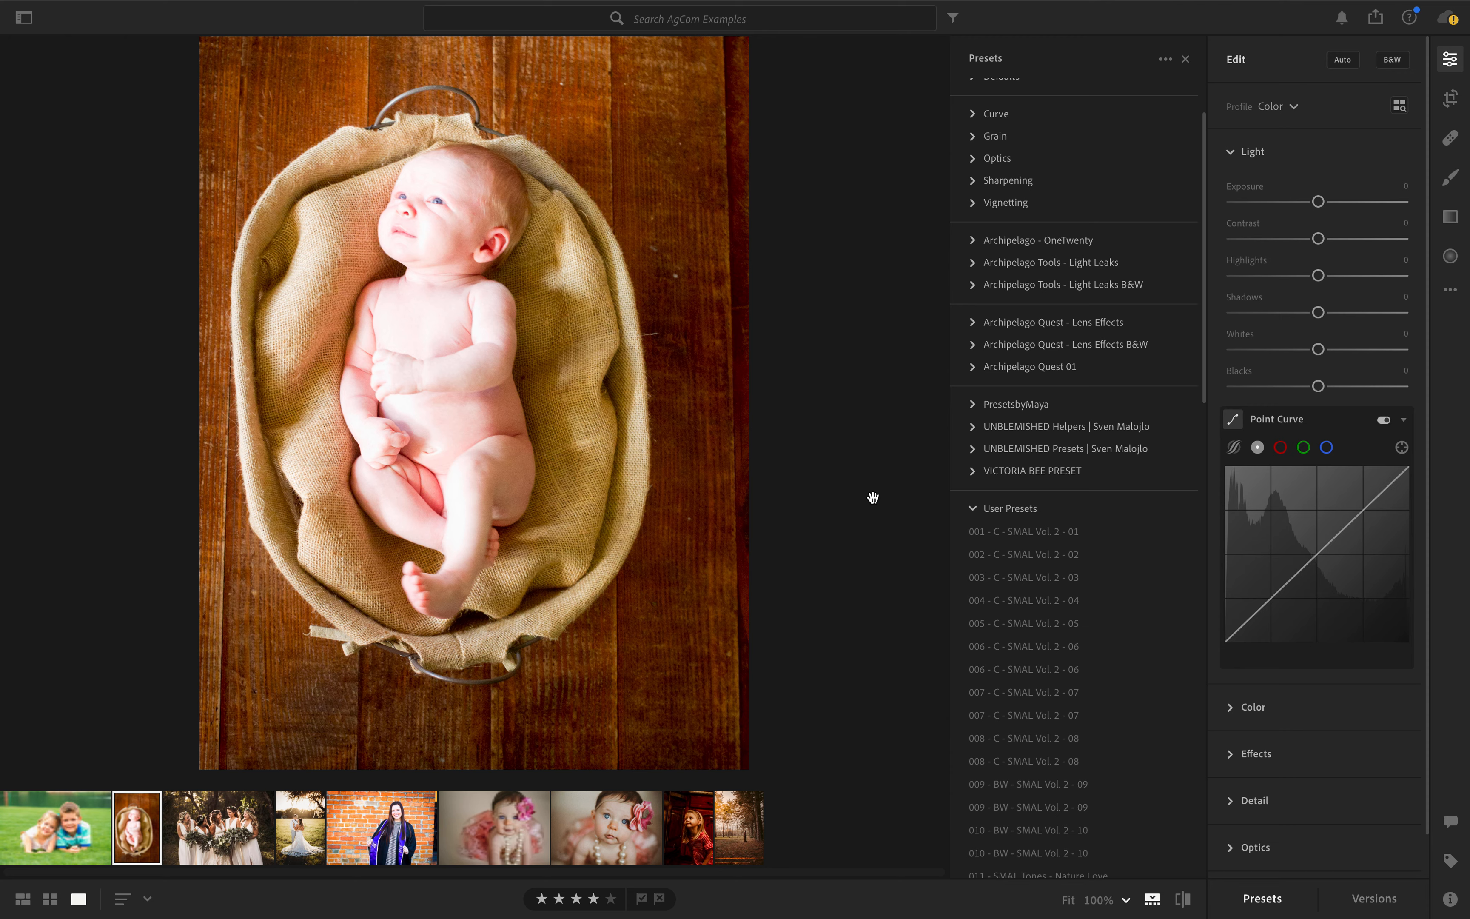
click(973, 509)
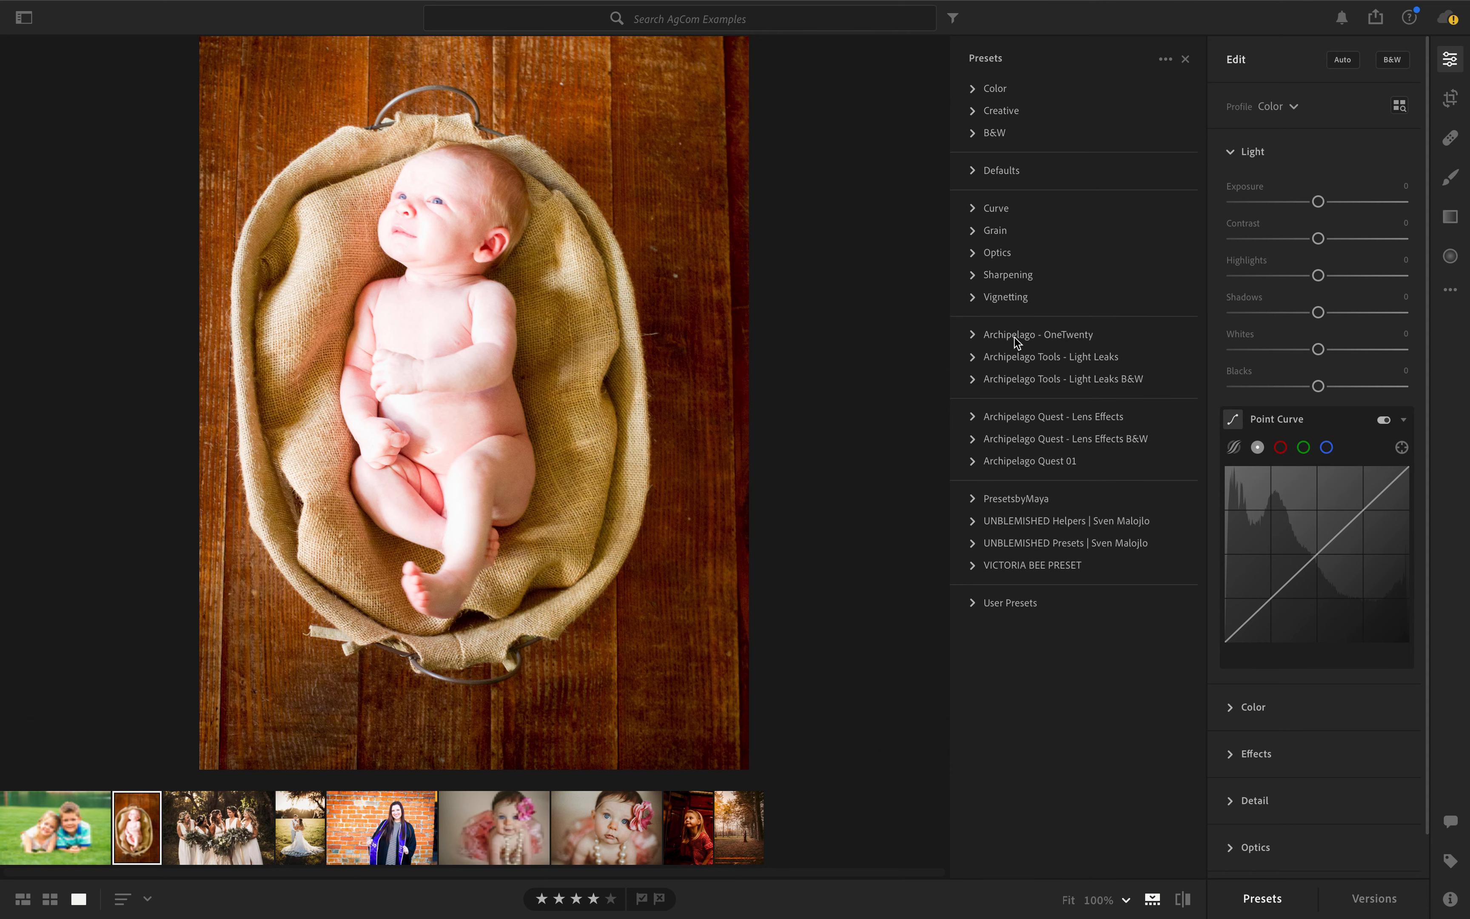
- Preview the Color presets Natural, Bright, High Contrast, High Contrast & Detail, Vivid and Matte on the photo of the baby in the basket
click(973, 90)
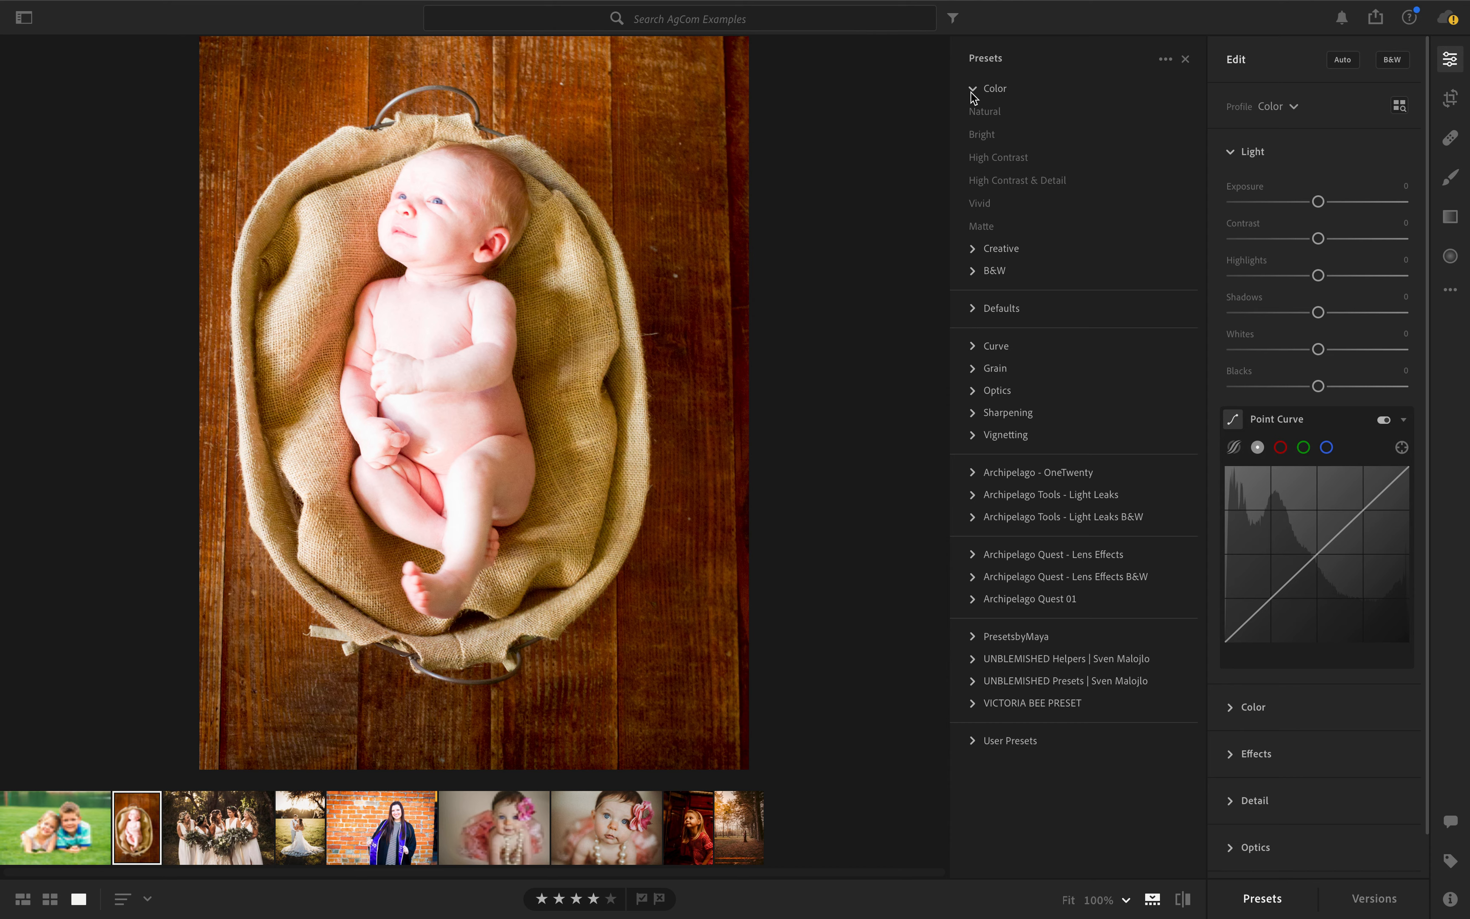
click(979, 113)
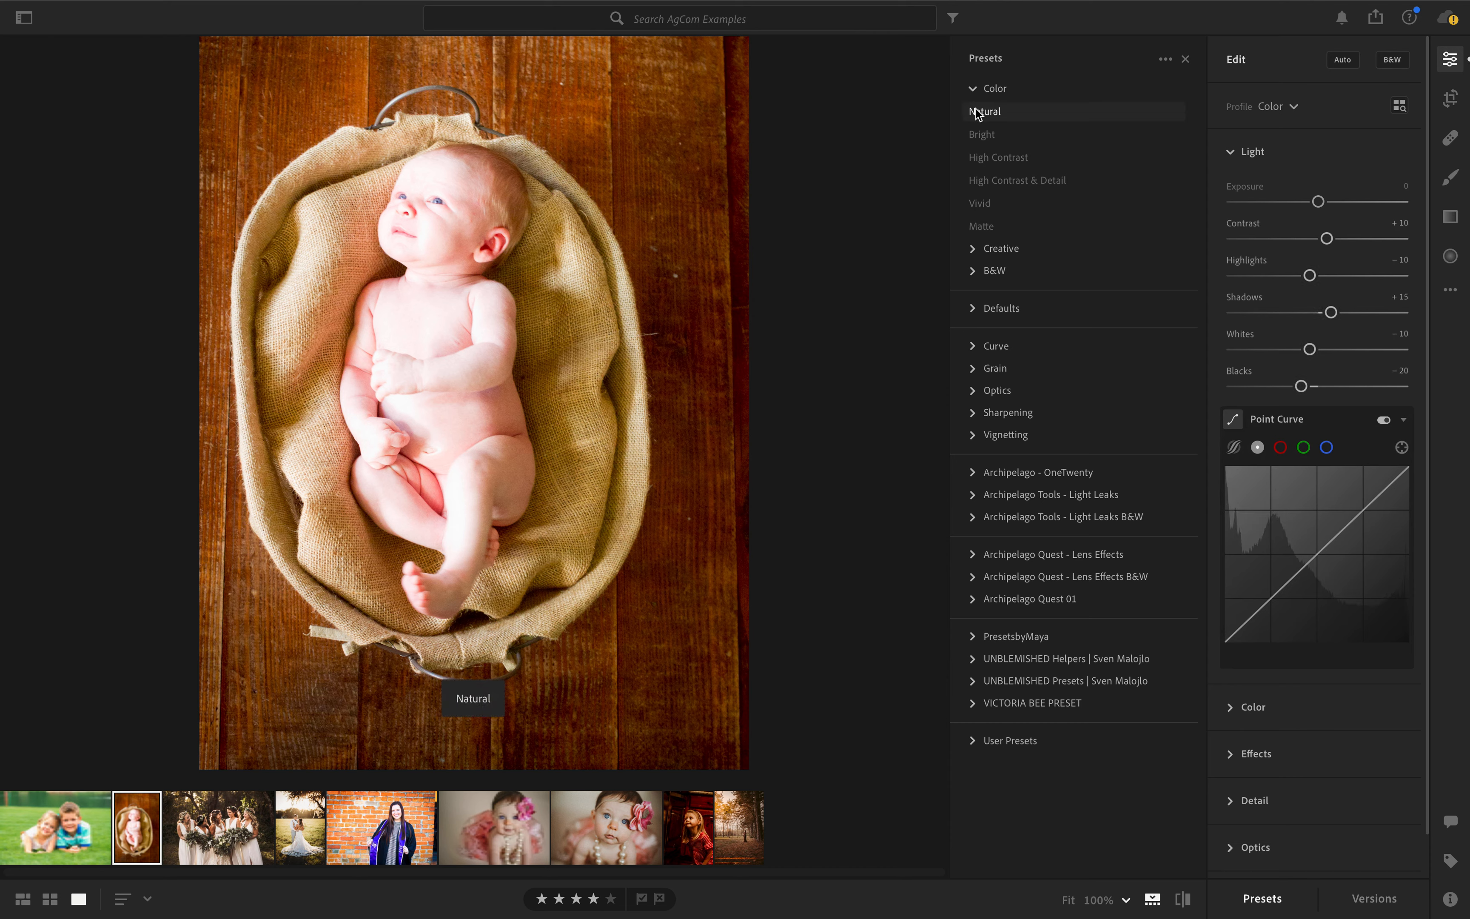
click(981, 136)
click(988, 158)
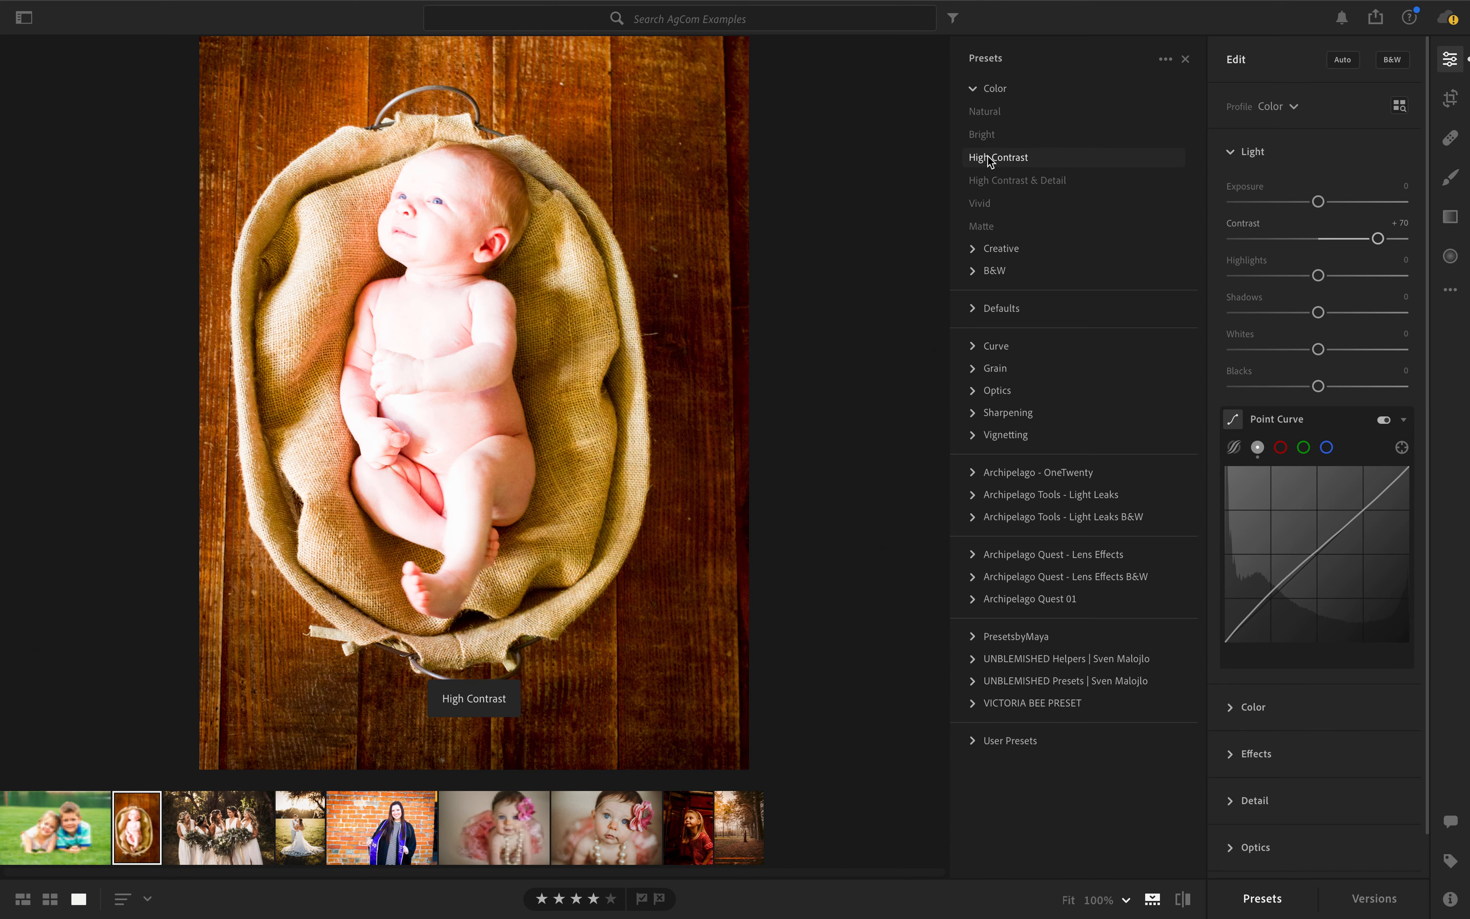
click(1001, 182)
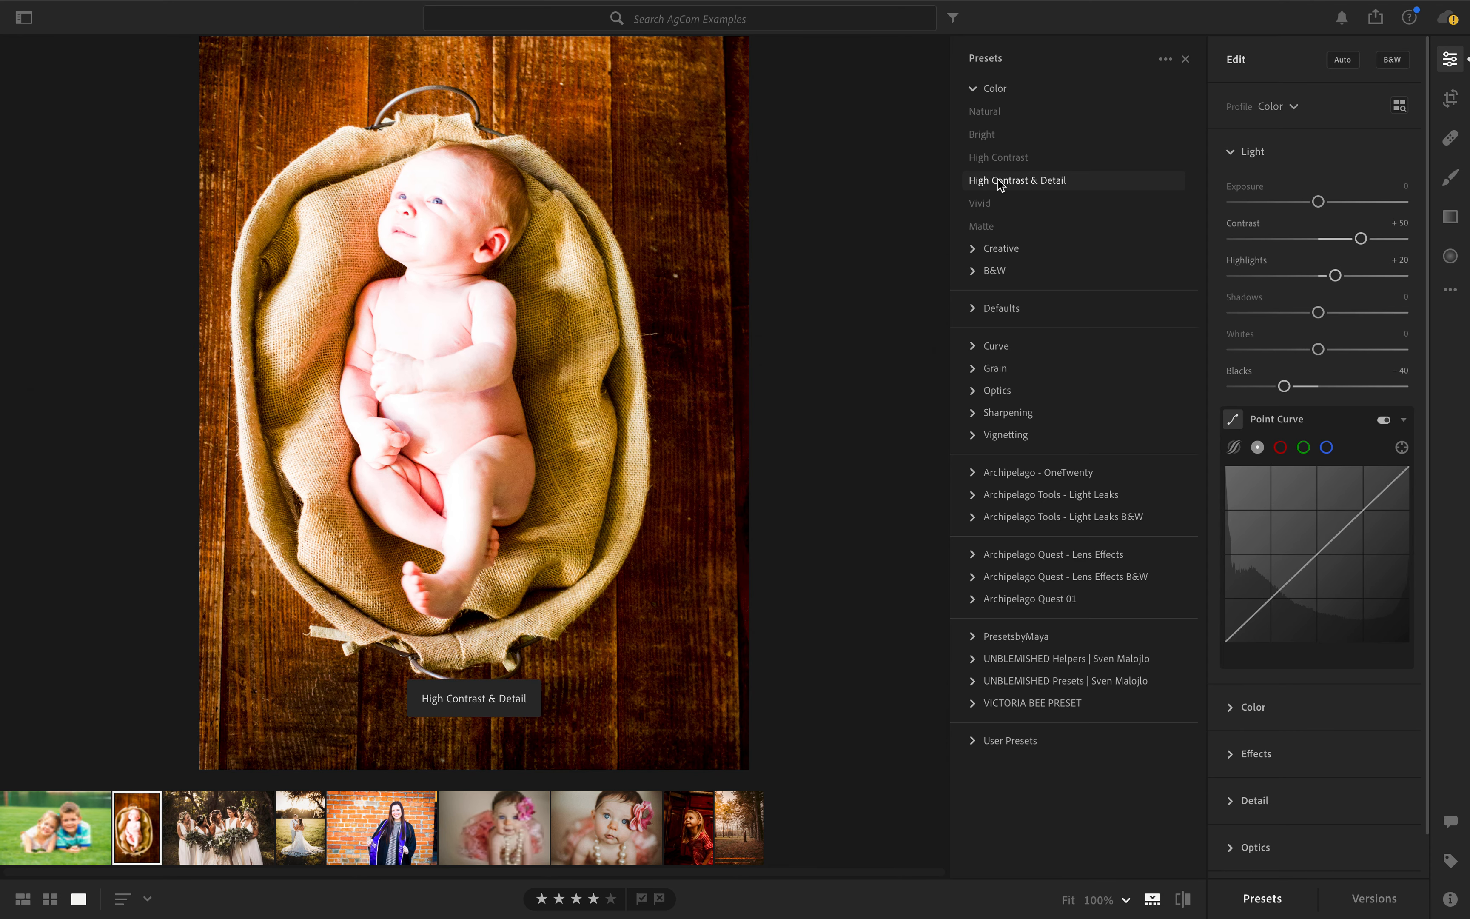
click(995, 206)
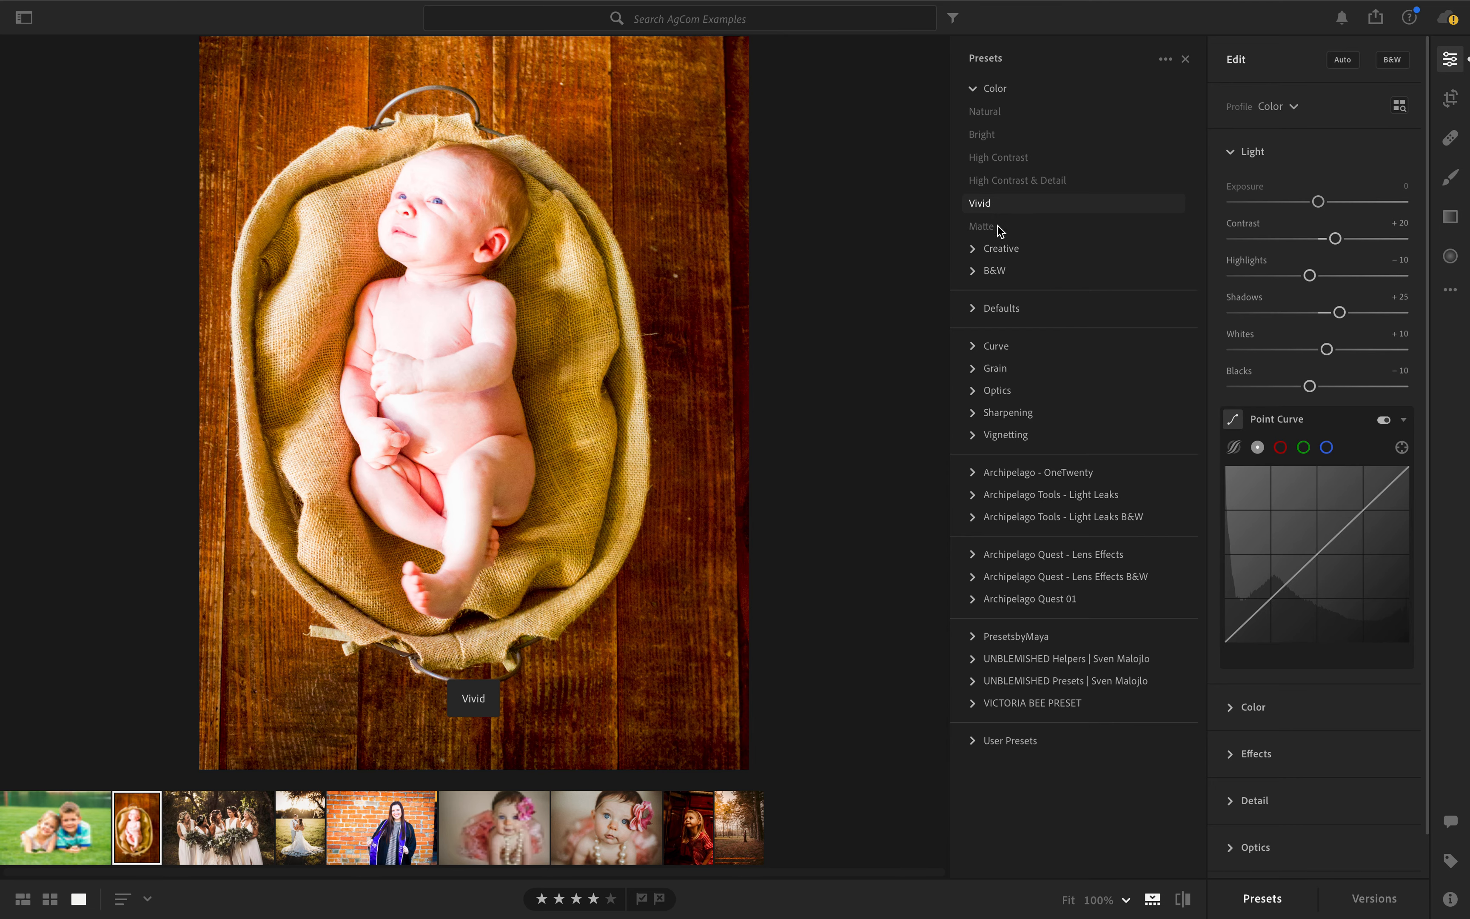
click(1000, 230)
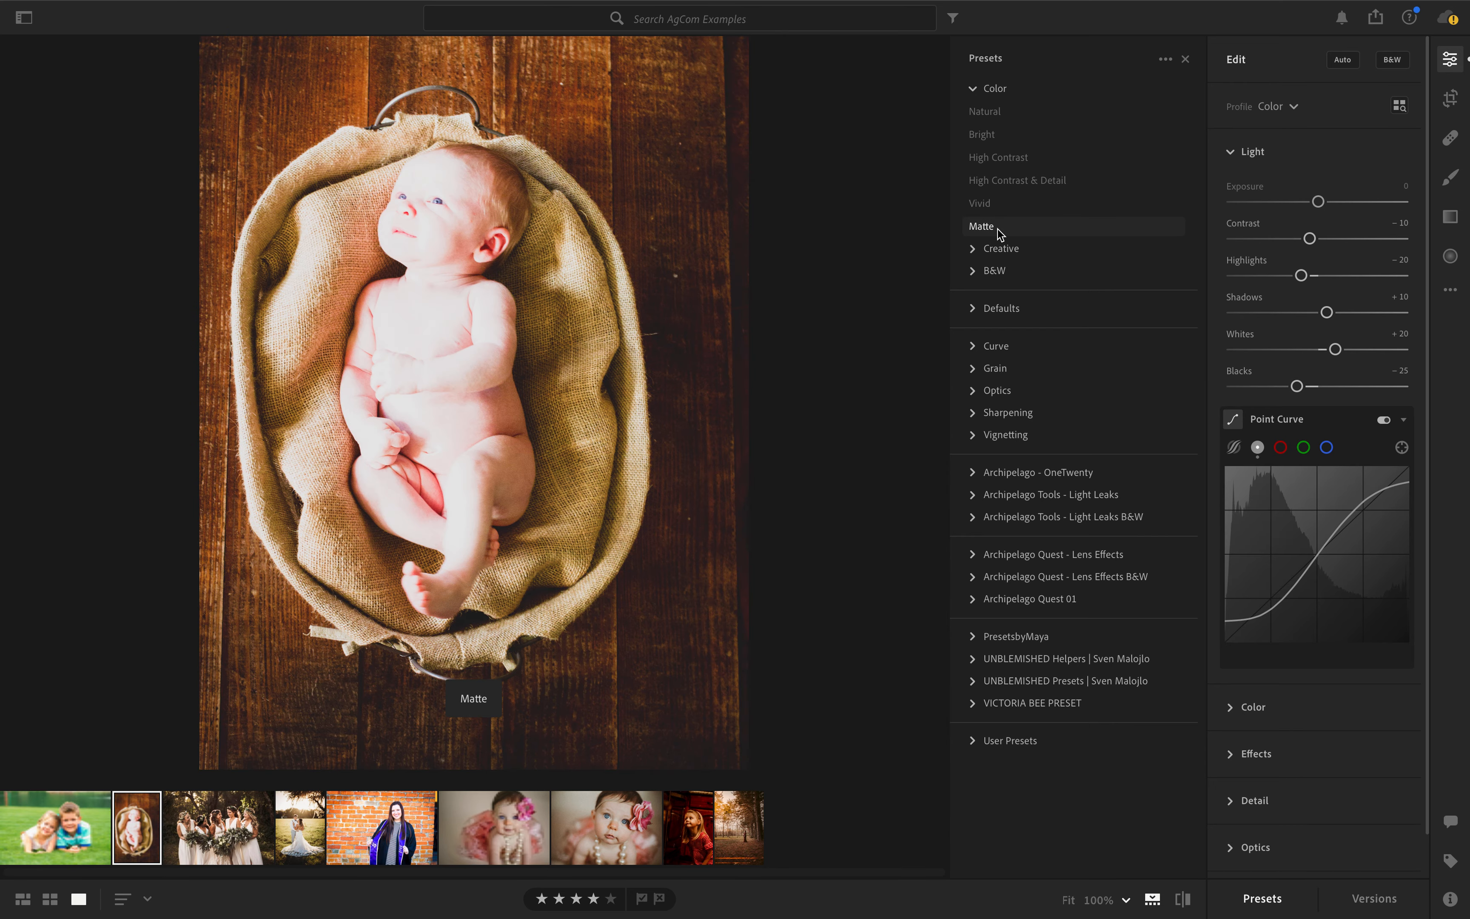
- Apply the B&W Flat preset to the close-up photo of the baby looking at the camera with the flower headband
click(972, 271)
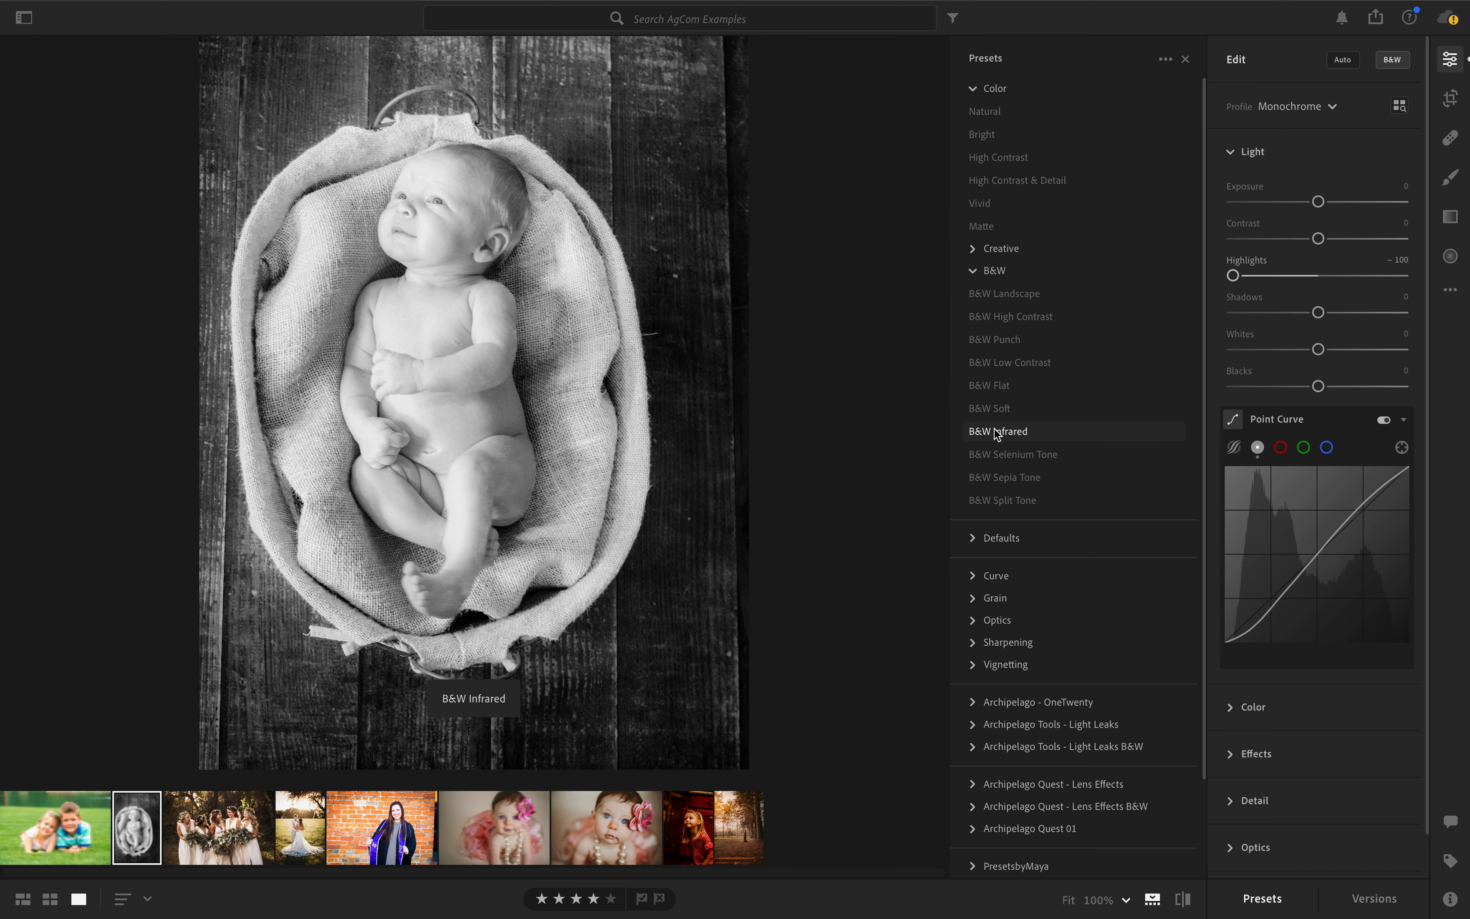
click(359, 846)
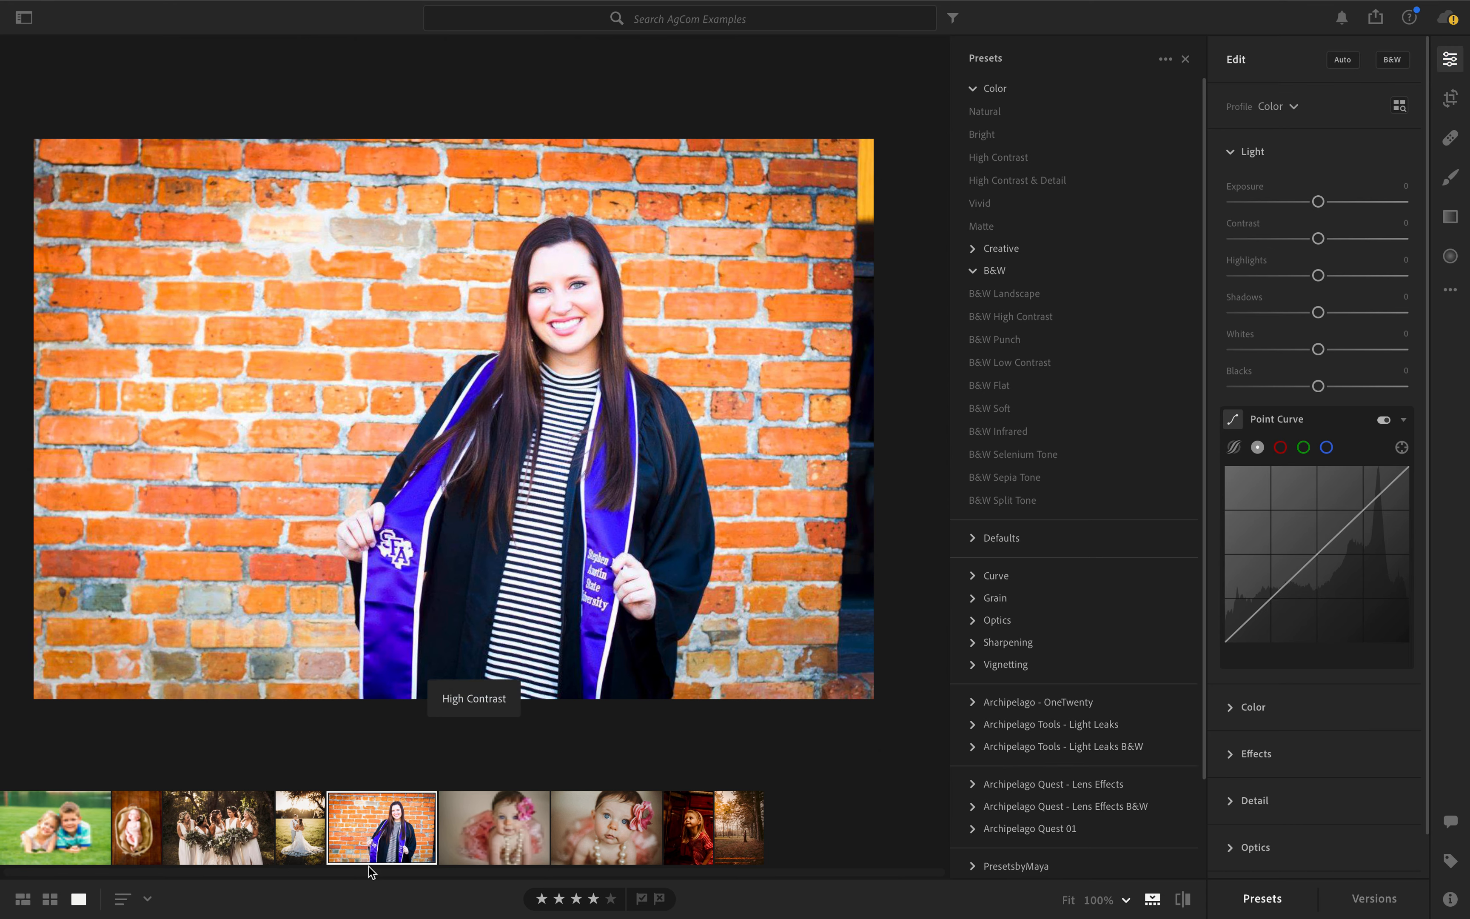
click(645, 808)
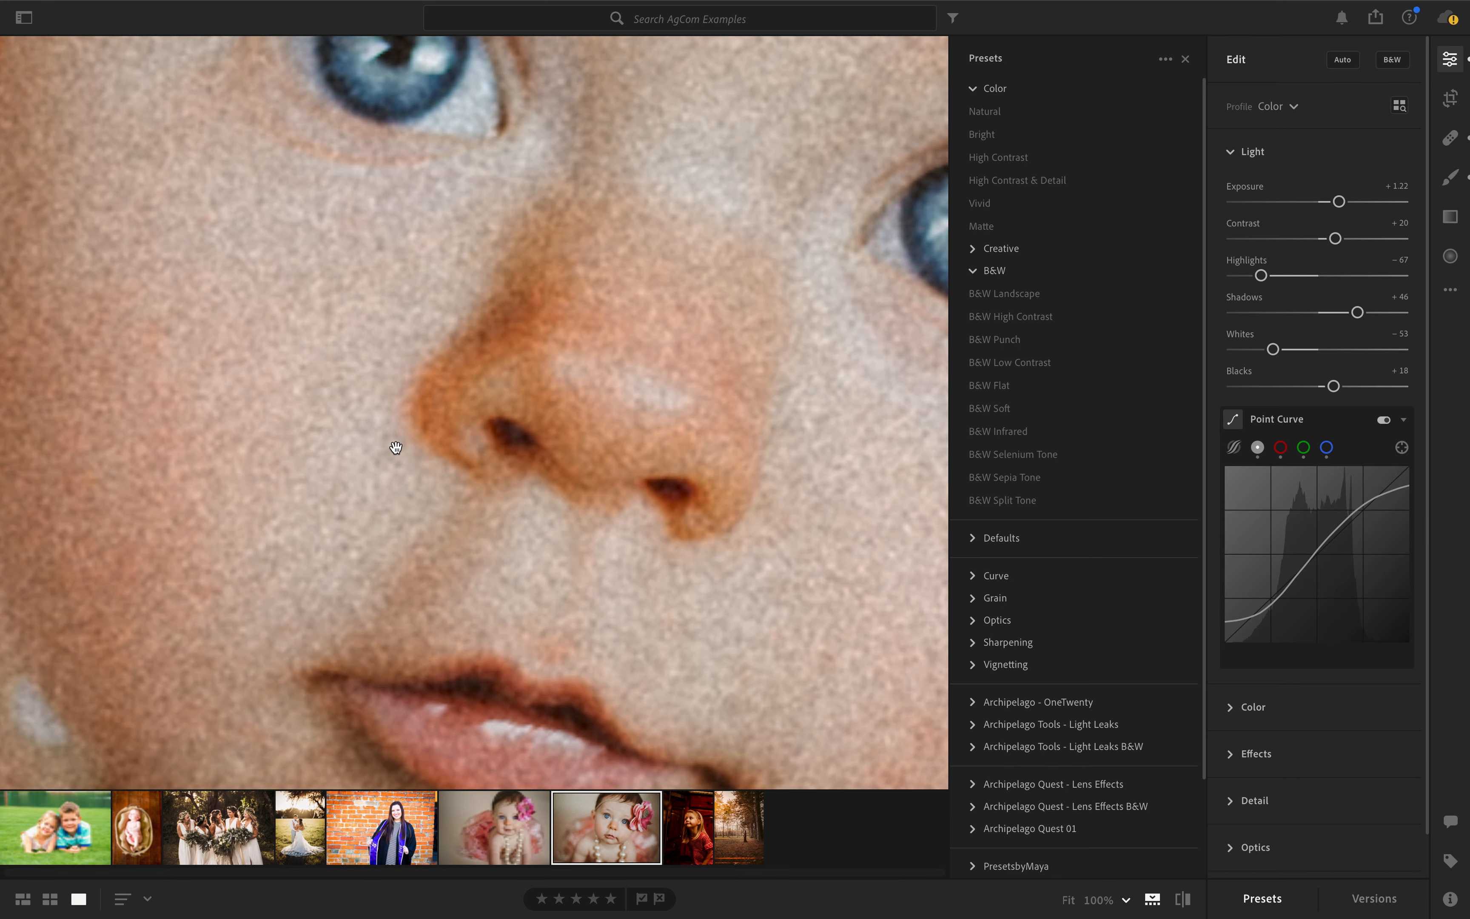
click(484, 339)
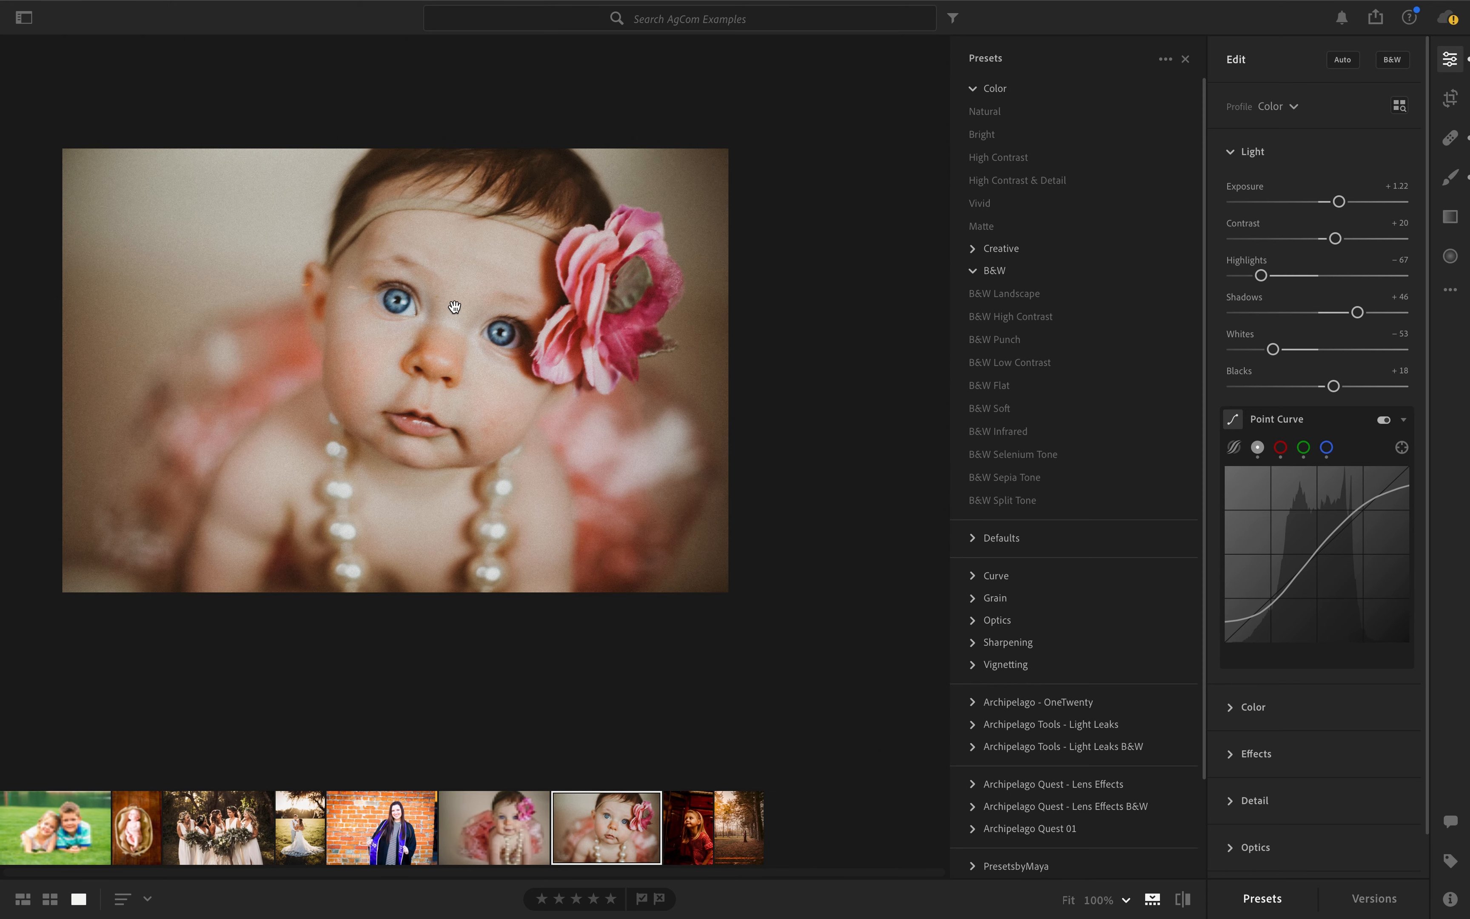
click(987, 318)
click(993, 384)
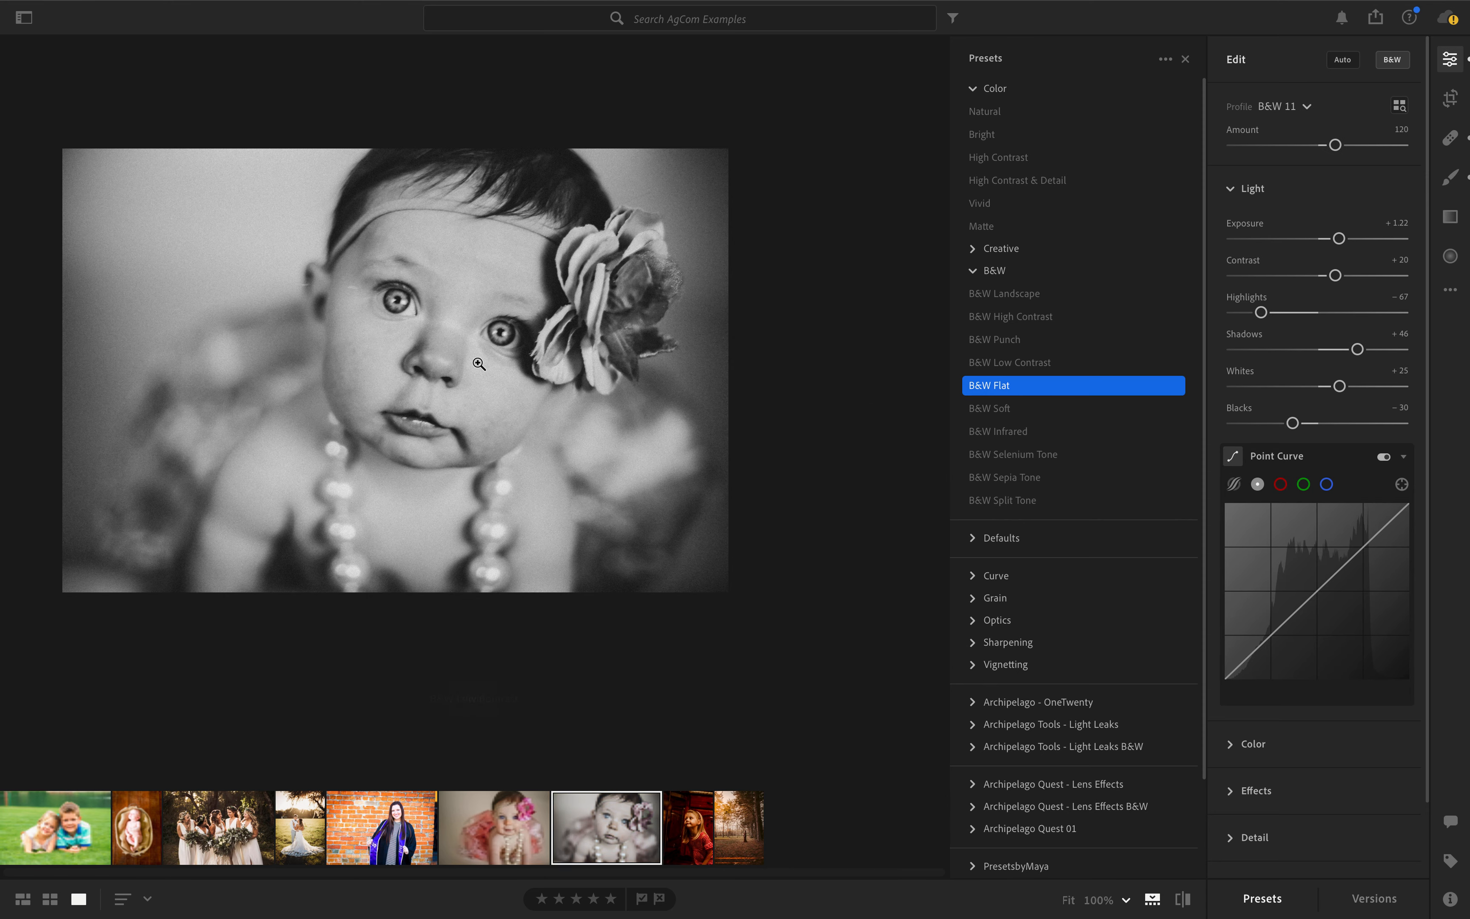
- Set the Noise Reduction of the black-and-white baby photo to 55
click(414, 421)
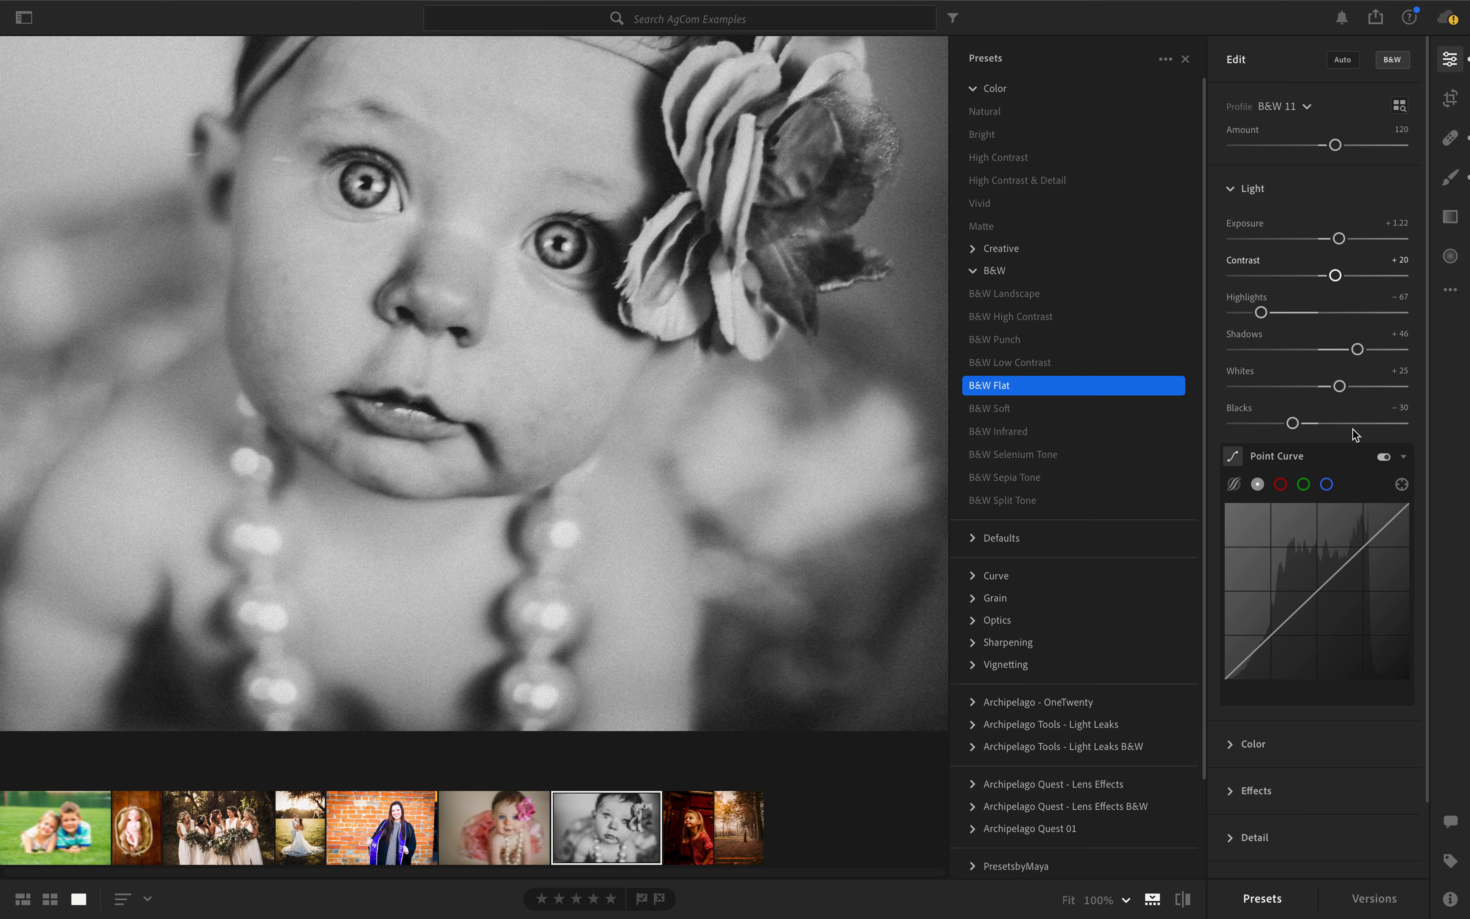
scroll(1361, 577, down, 2)
click(1253, 755)
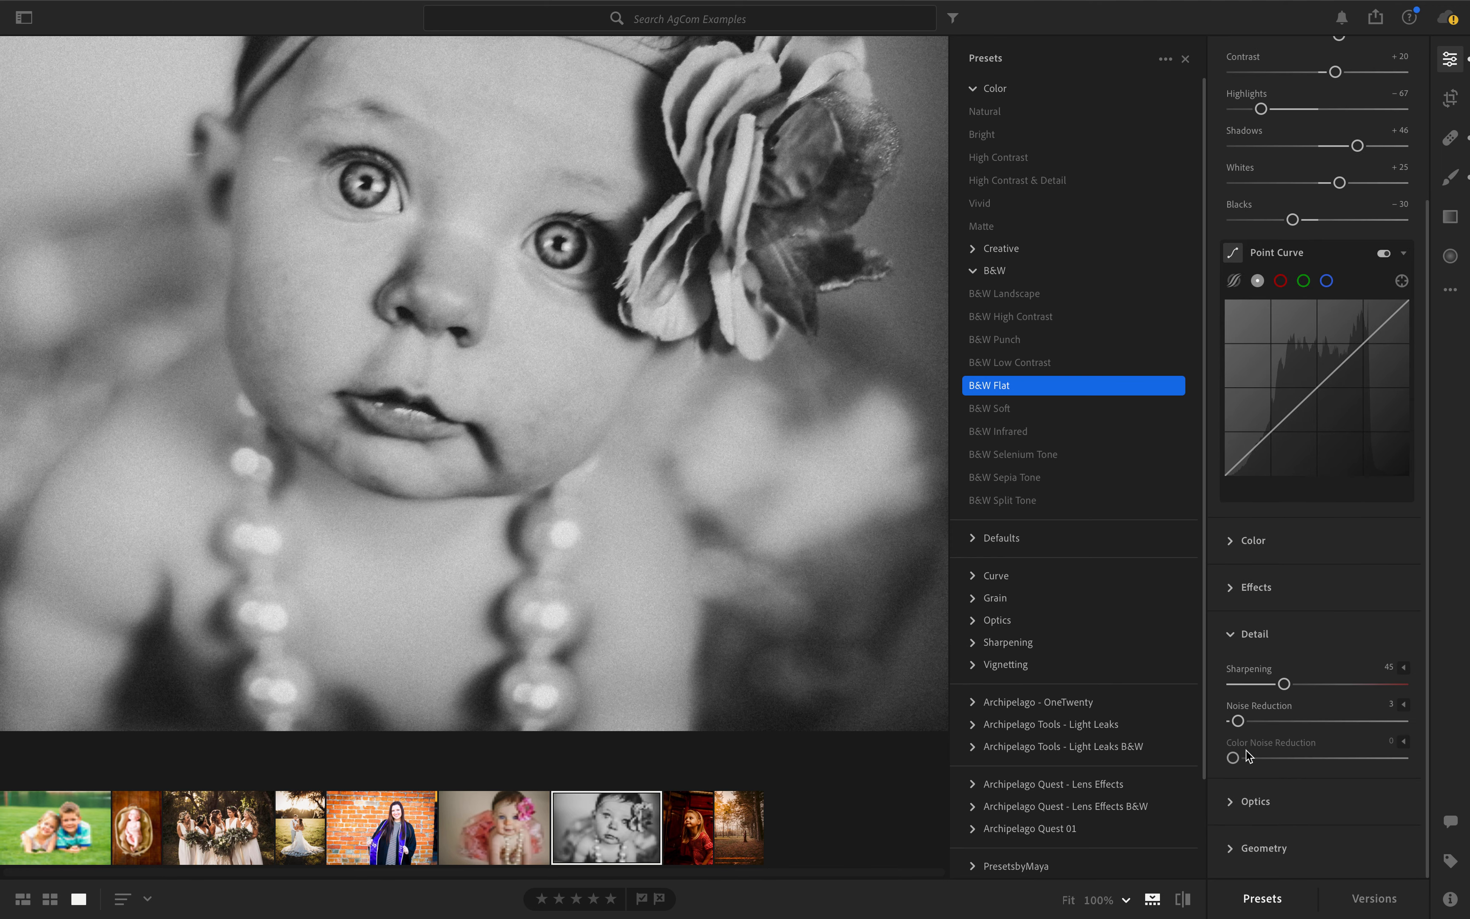
click(1327, 726)
scroll(256, 141, down, 5)
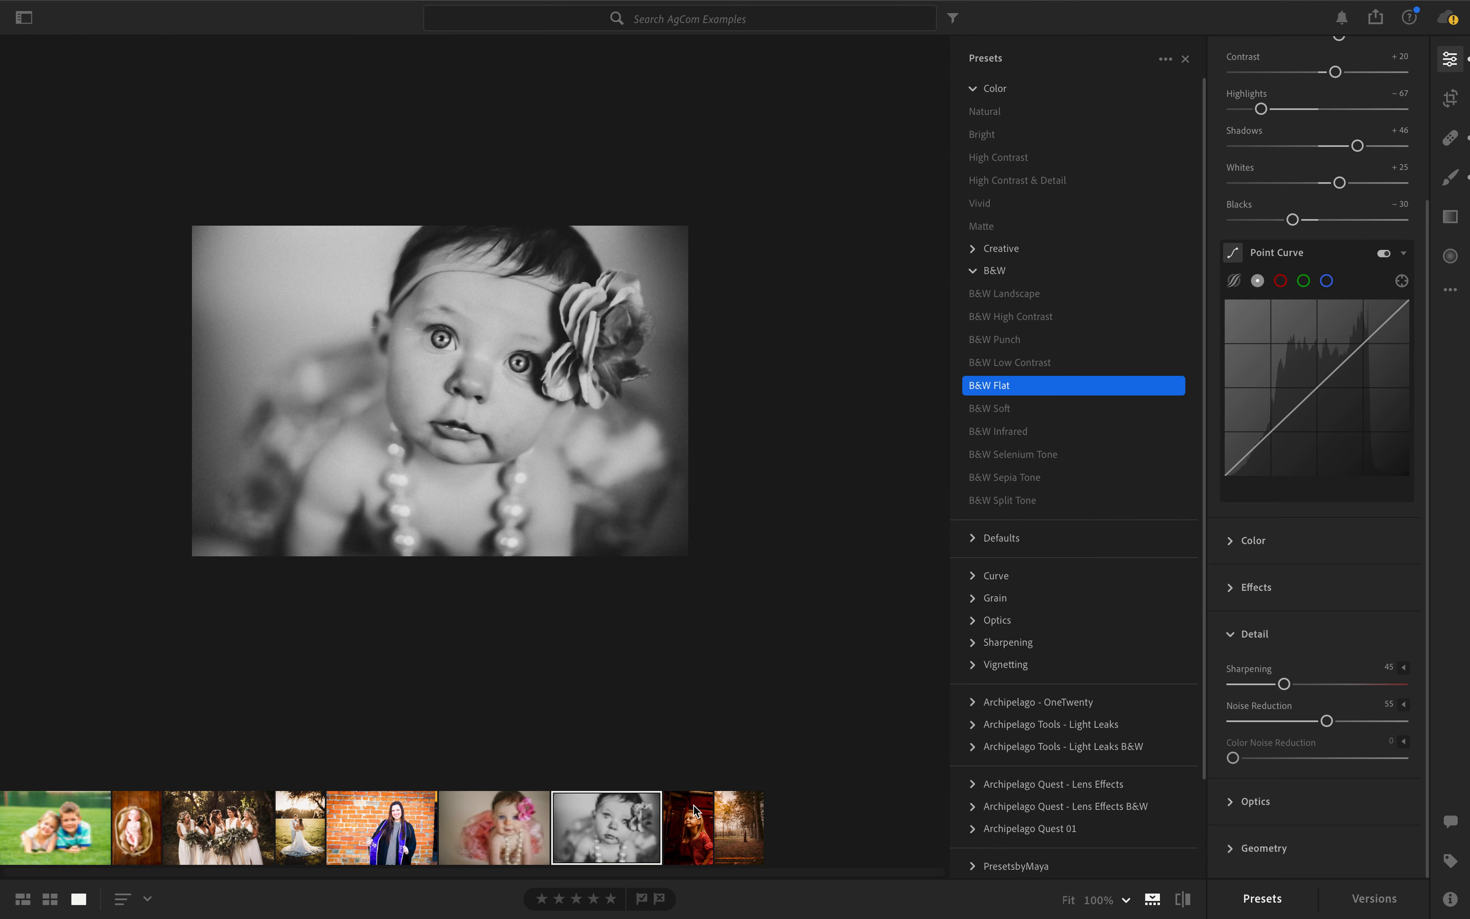
- Open the photo of the girl in the striped dress, collapse the Color and B&W preset groups, and look through the User Presets
click(685, 808)
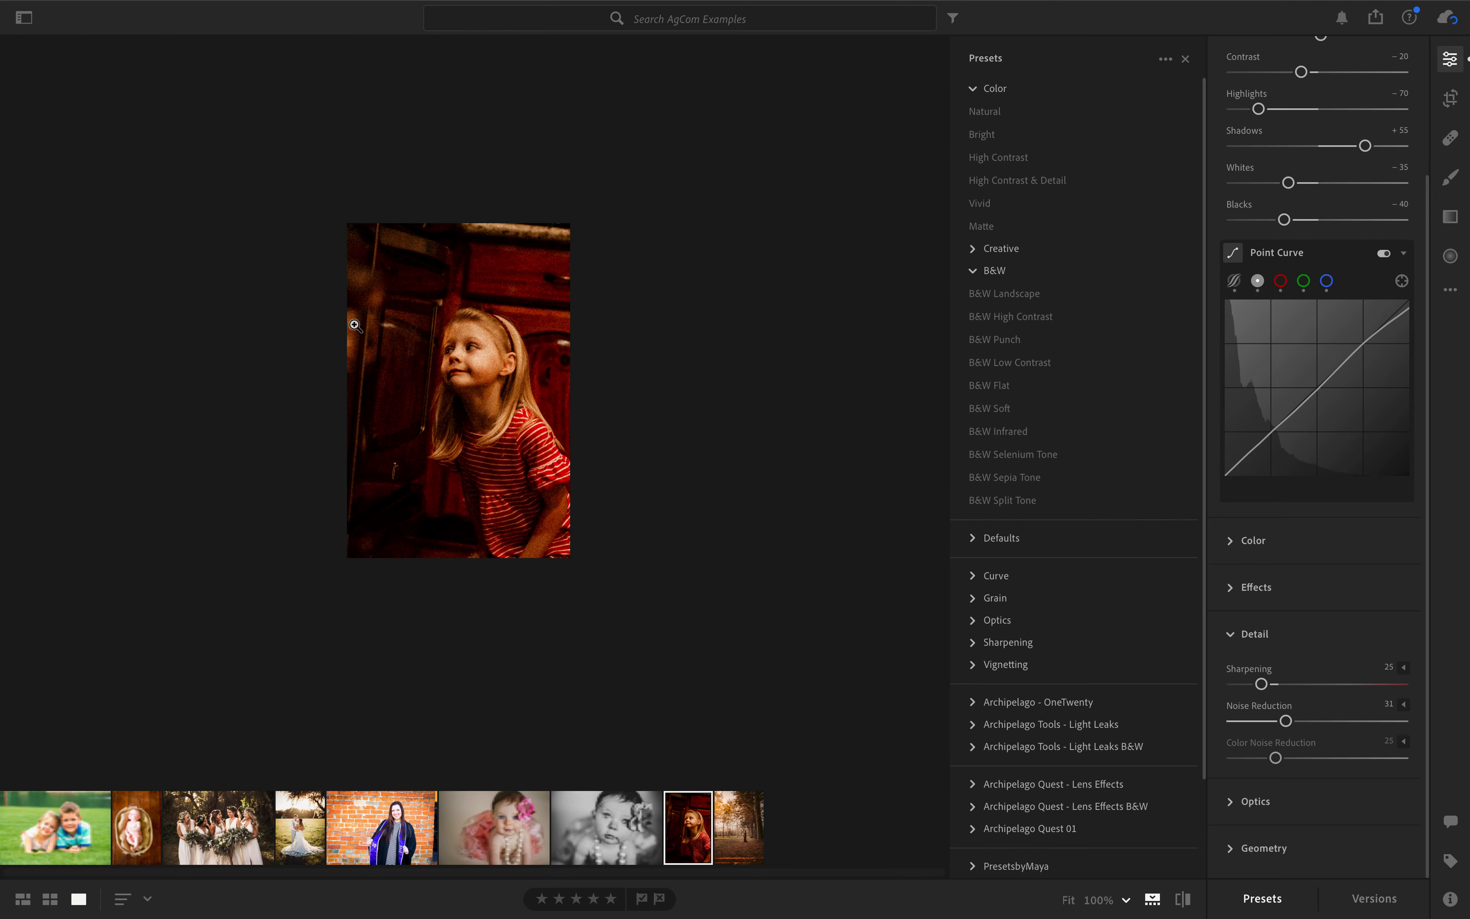
scroll(395, 330, up, 3)
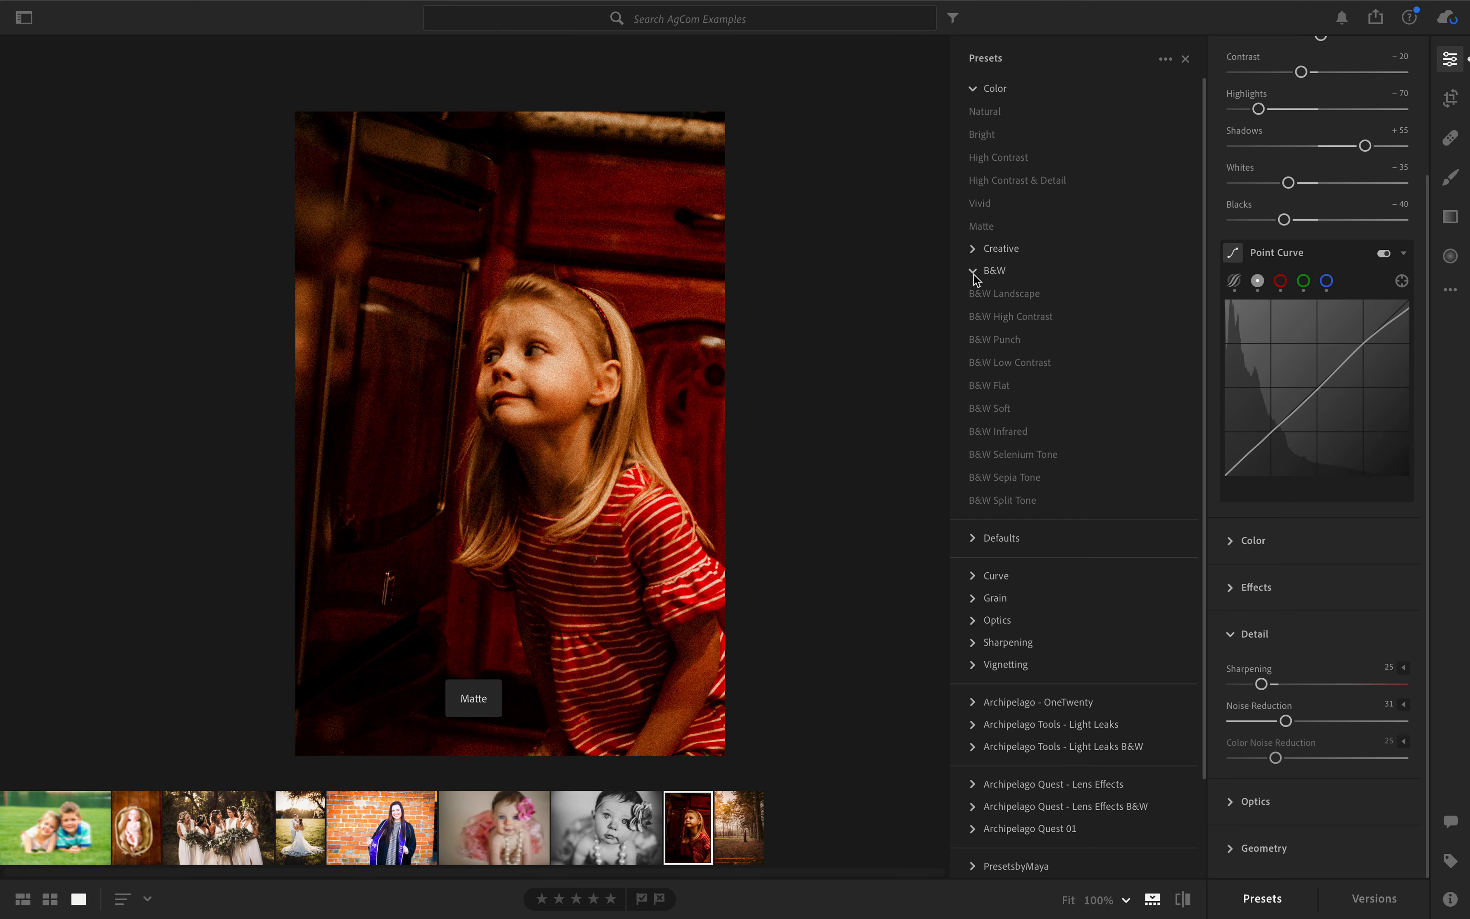
click(974, 272)
click(971, 89)
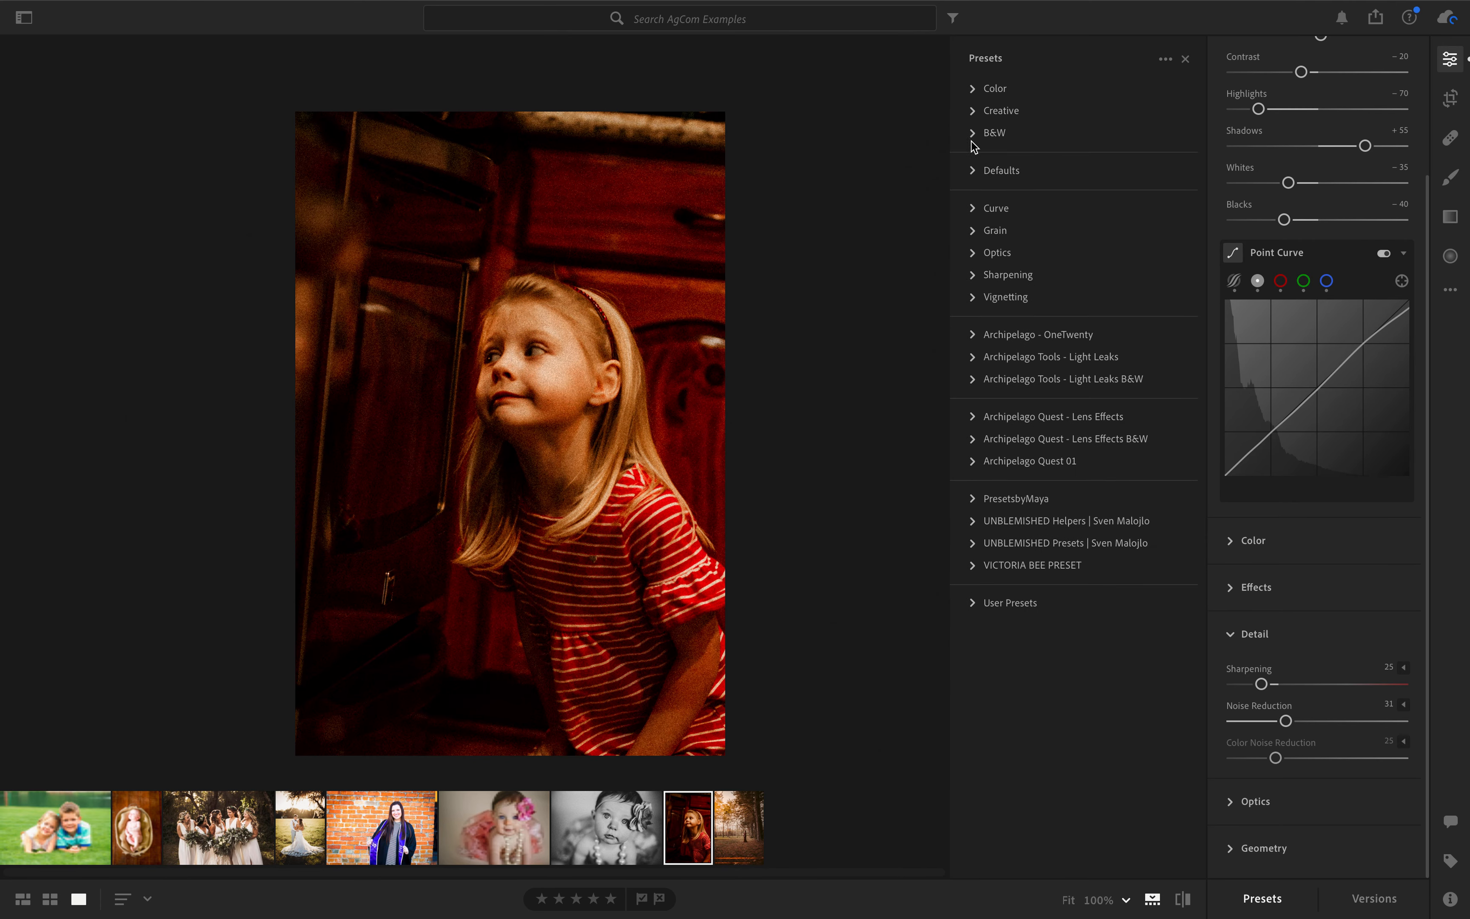
click(972, 604)
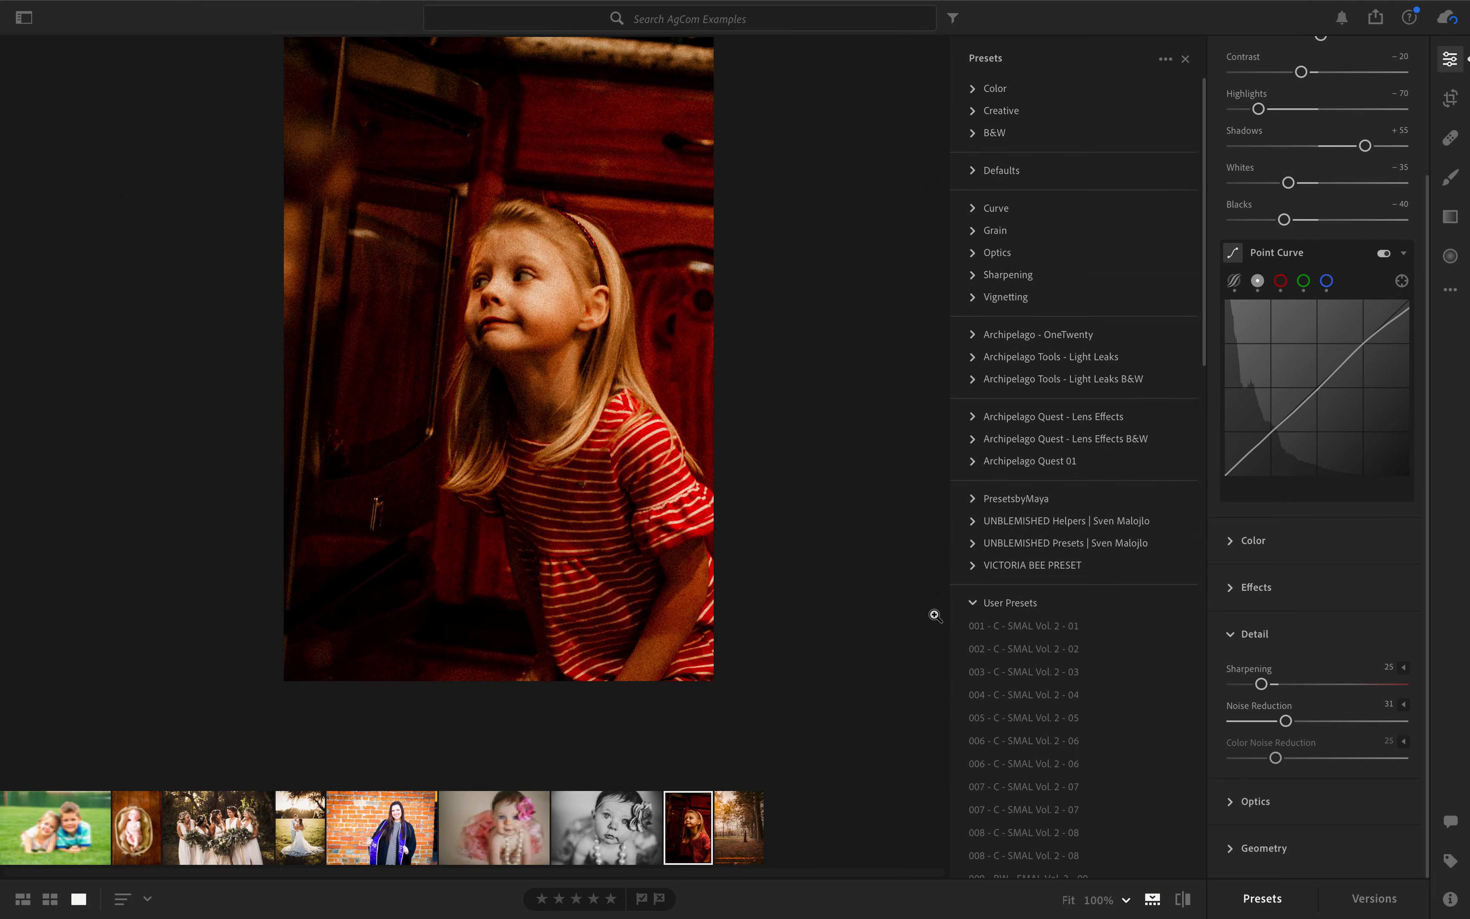
scroll(1073, 718, down, 3)
scroll(1073, 719, down, 15)
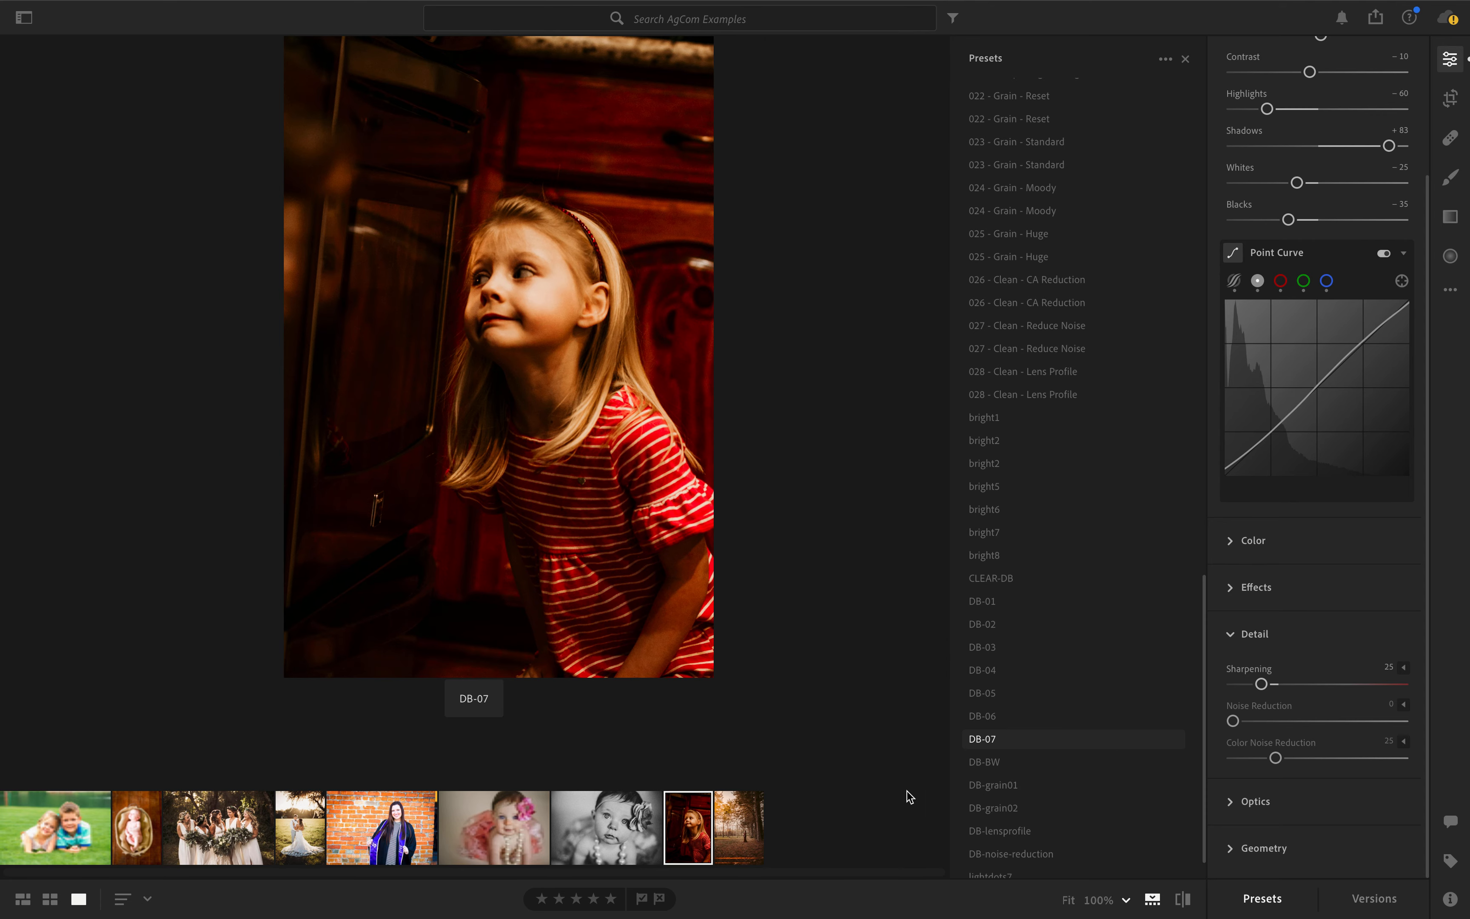
- Apply the user preset 008 - C - SMAL Vol. 2 - 08 to the photo of the bride and bridesmaids
click(217, 837)
click(306, 378)
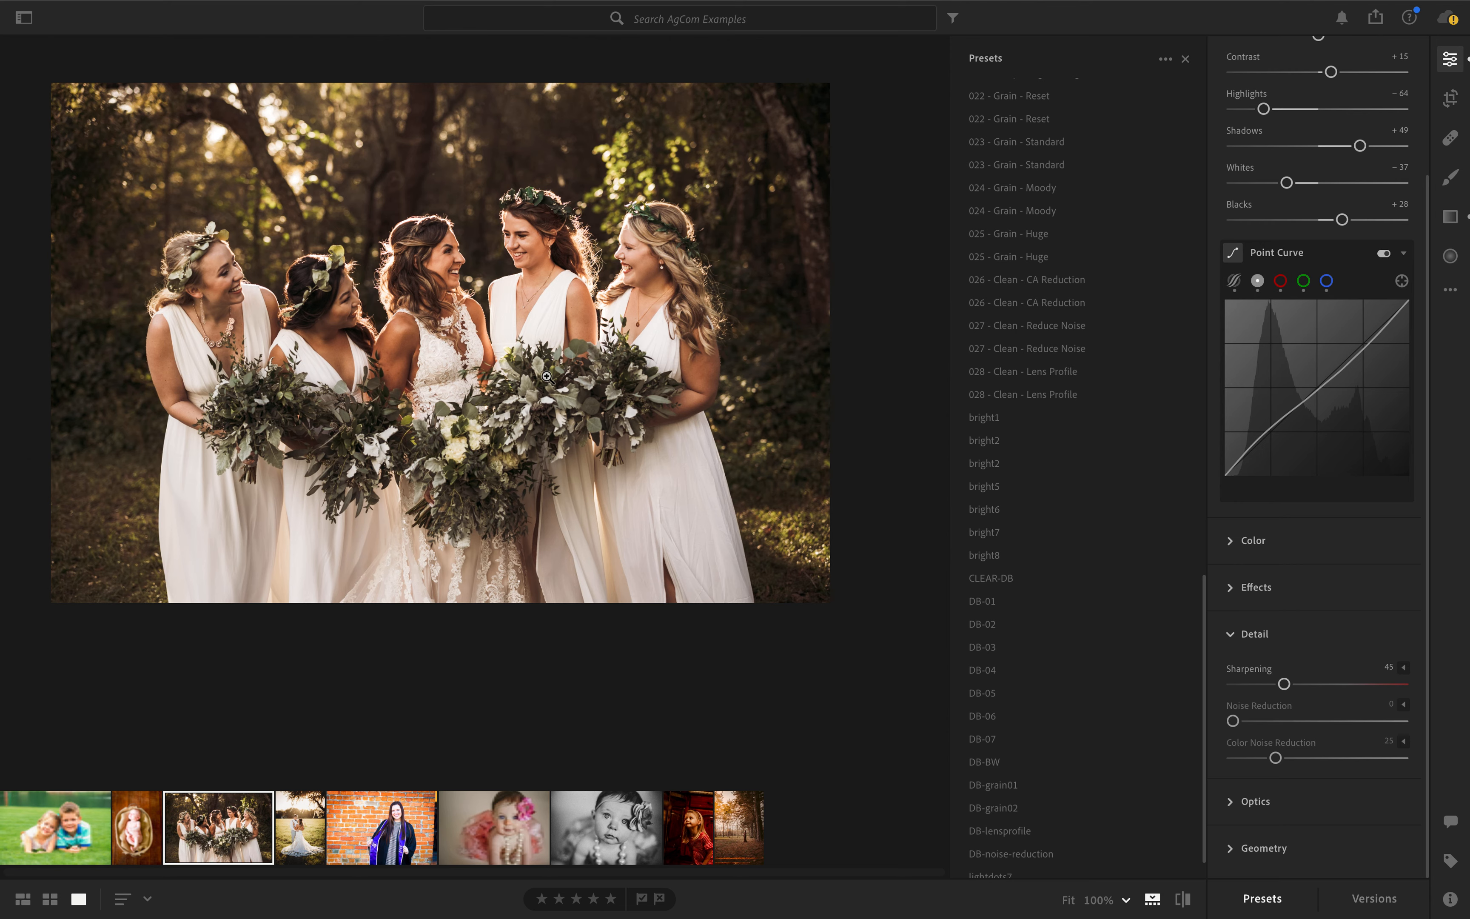
click(1027, 762)
scroll(1024, 464, up, 8)
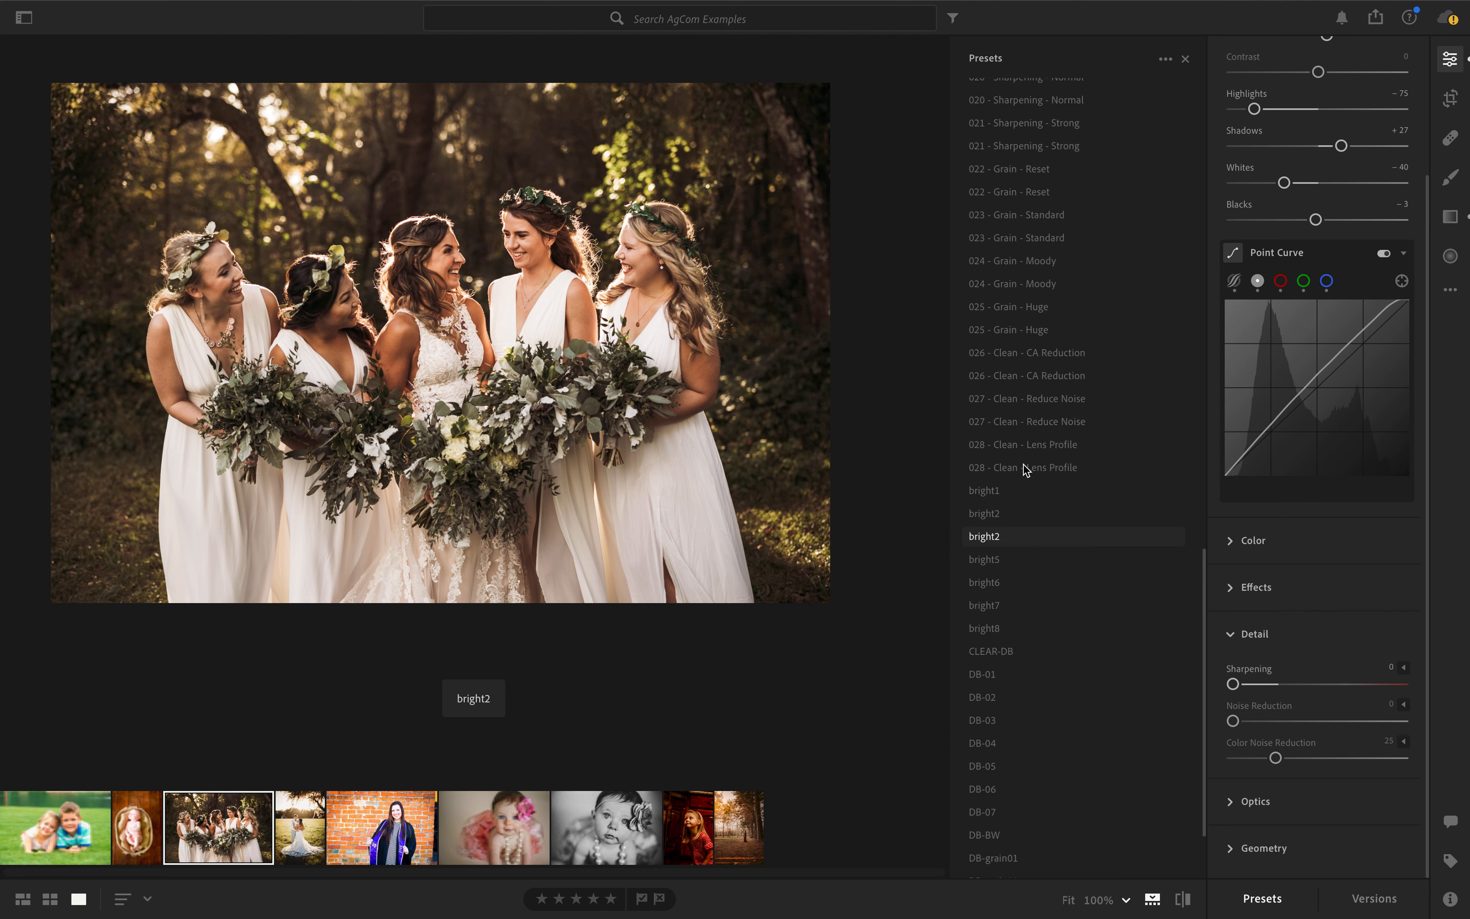
scroll(1004, 378, up, 5)
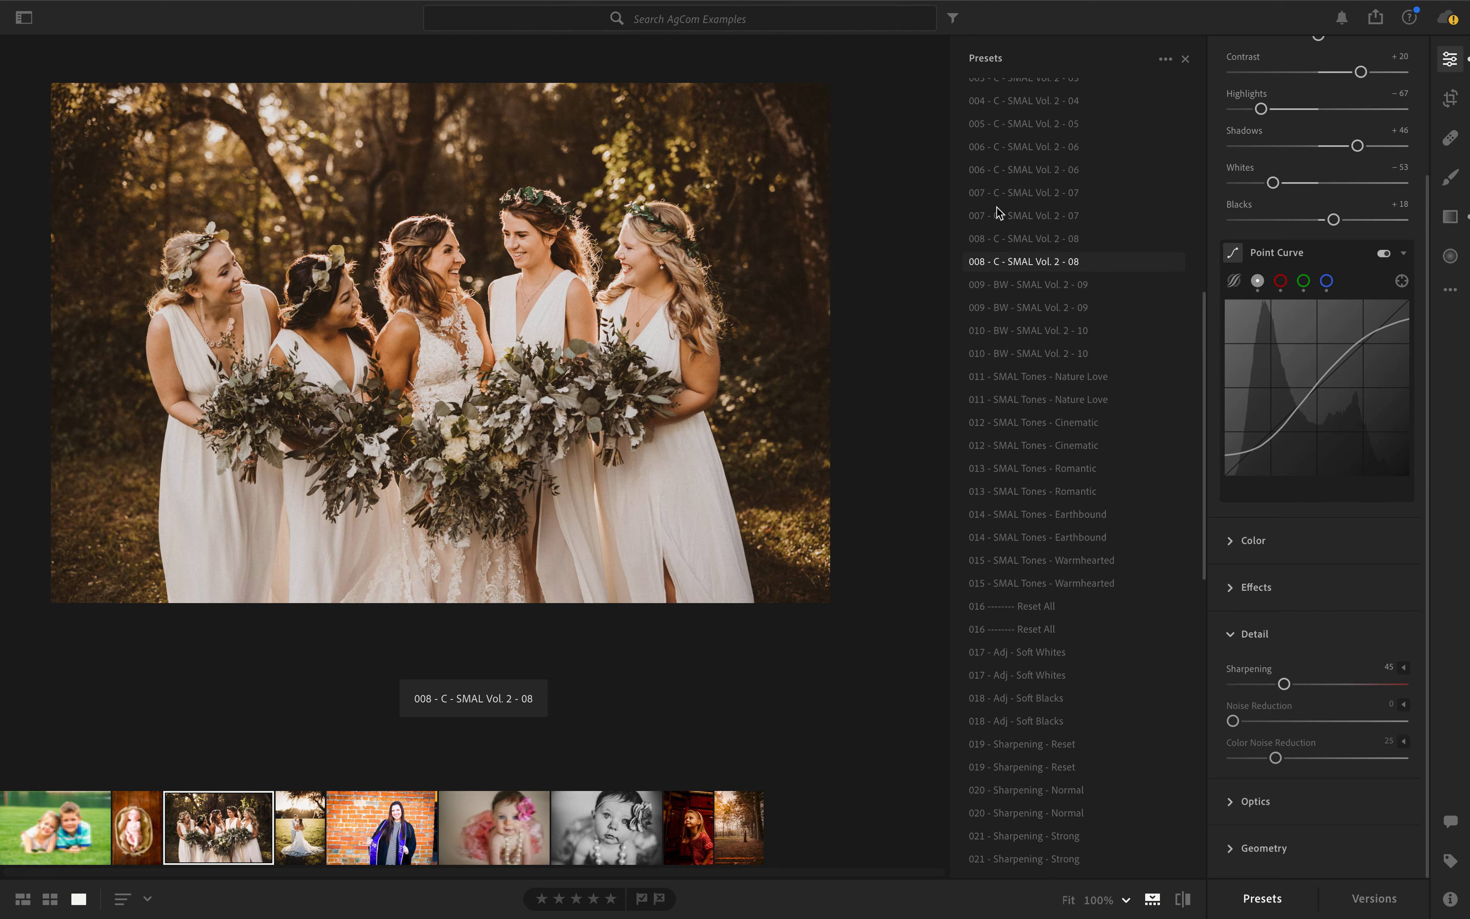
scroll(998, 209, up, 5)
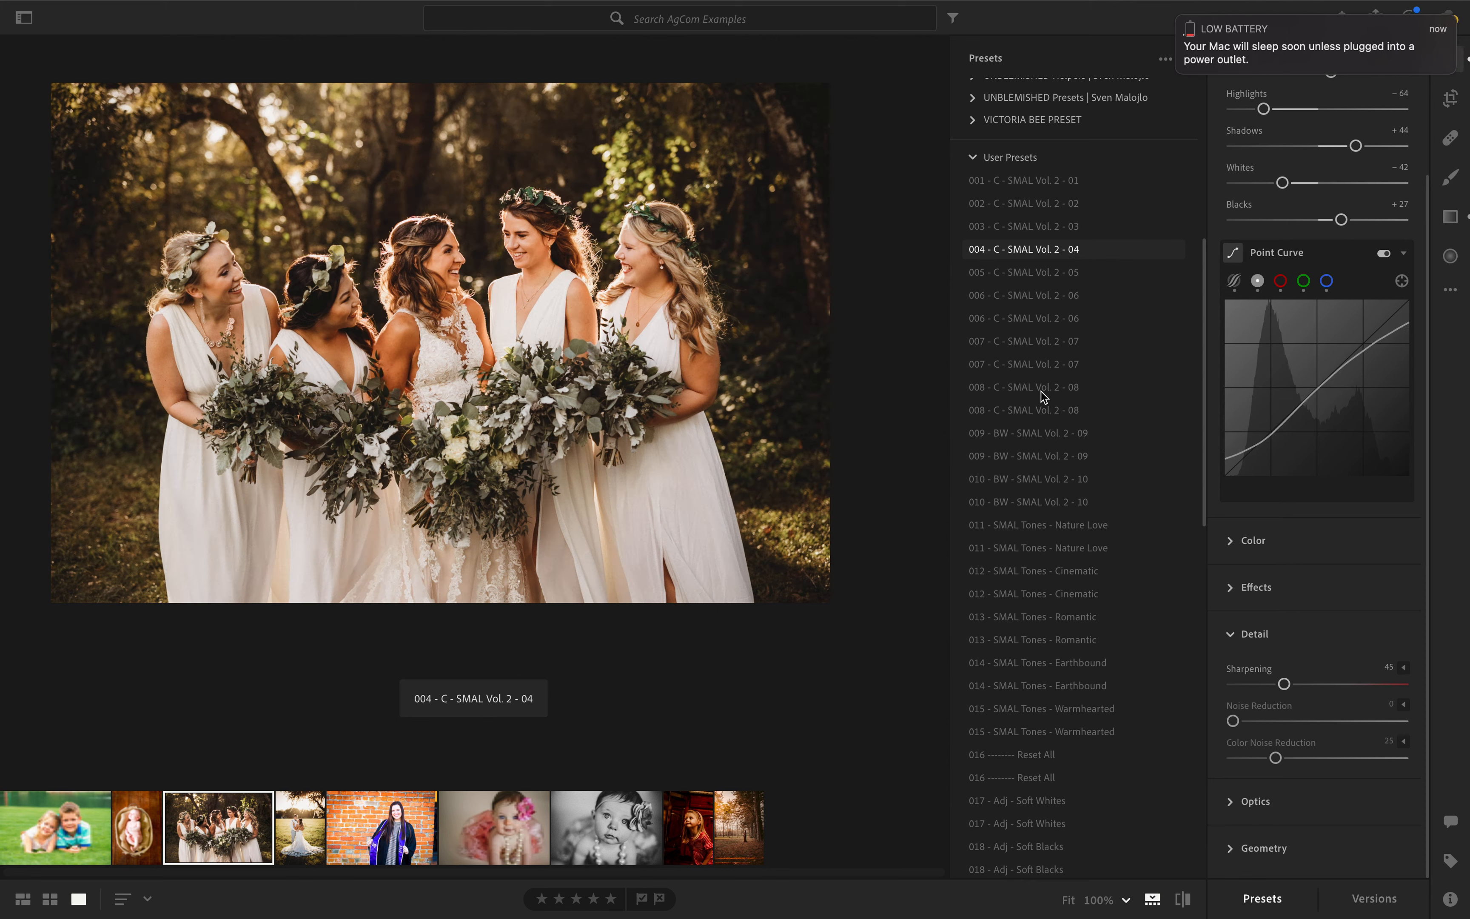
click(1180, 20)
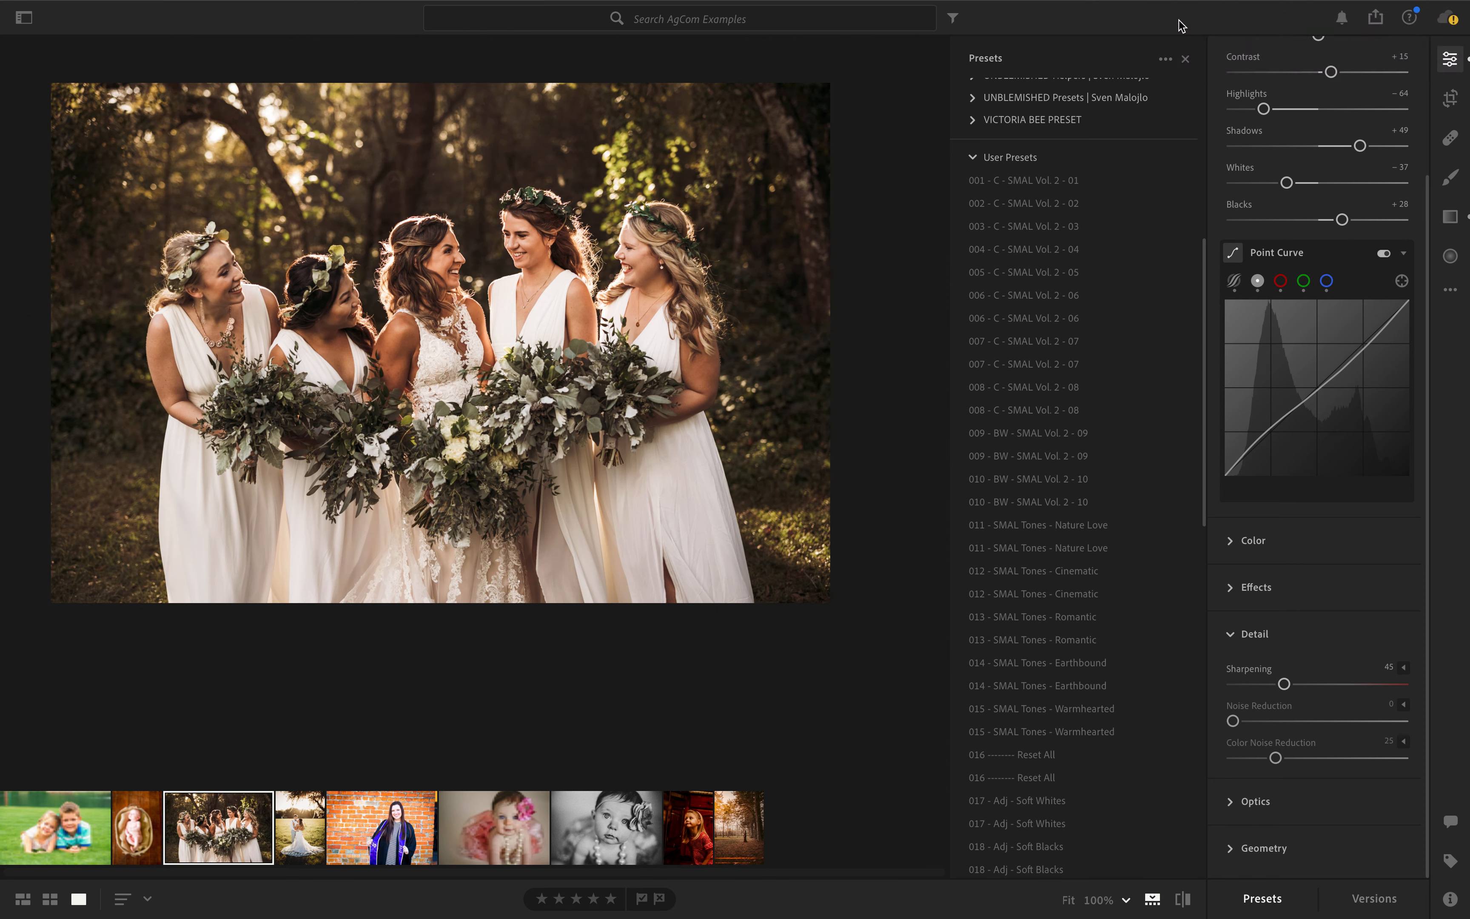
click(999, 393)
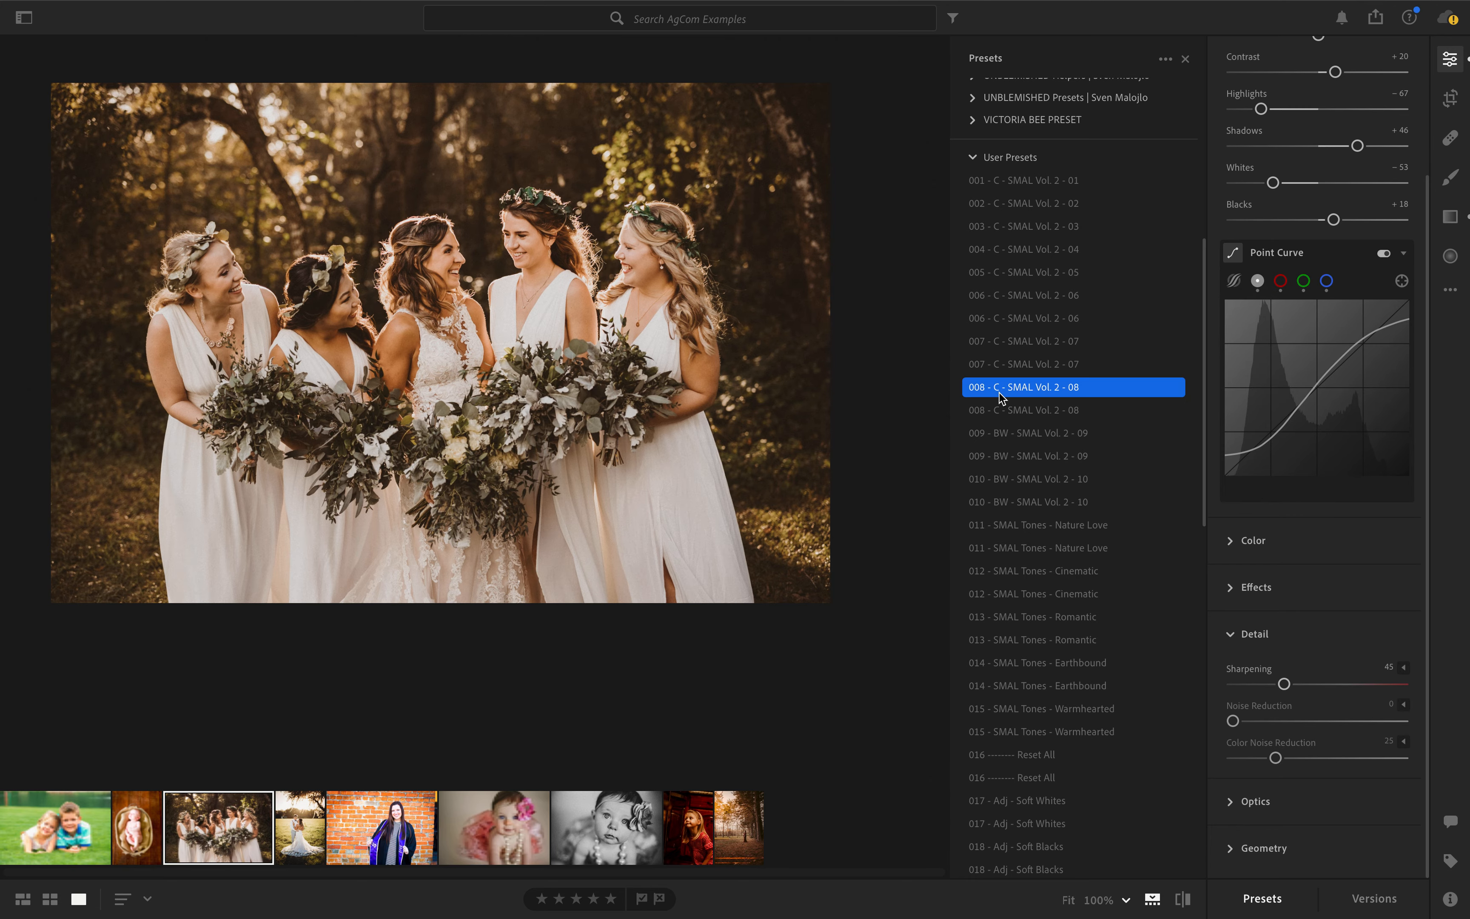
- Examine the bridal party photo up close and review its Optics, Color and Effects settings
click(219, 392)
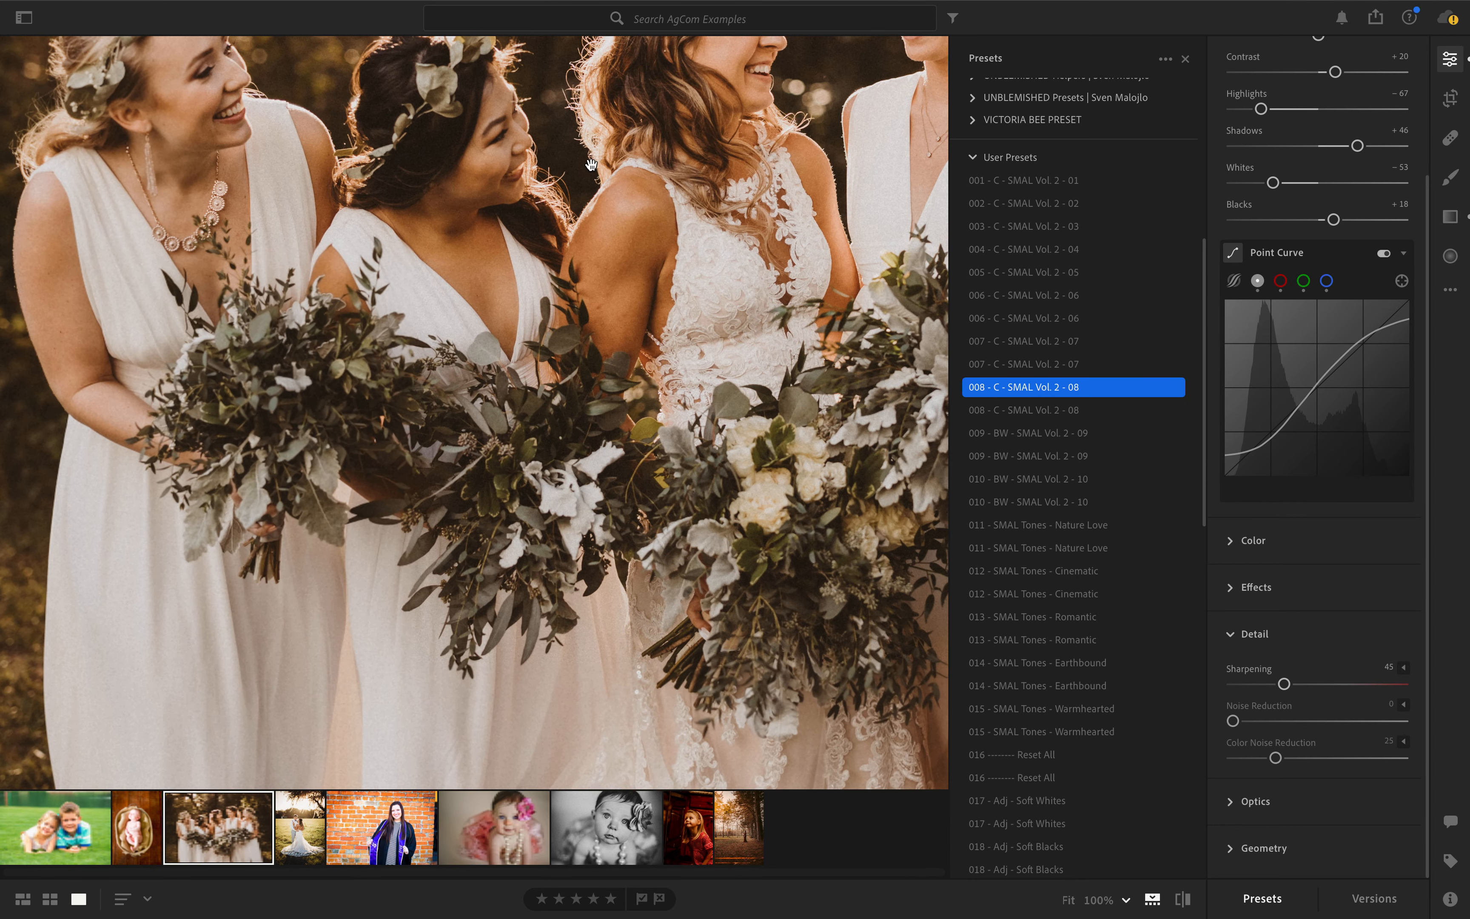
drag(591, 164, 354, 434)
drag(363, 430, 365, 427)
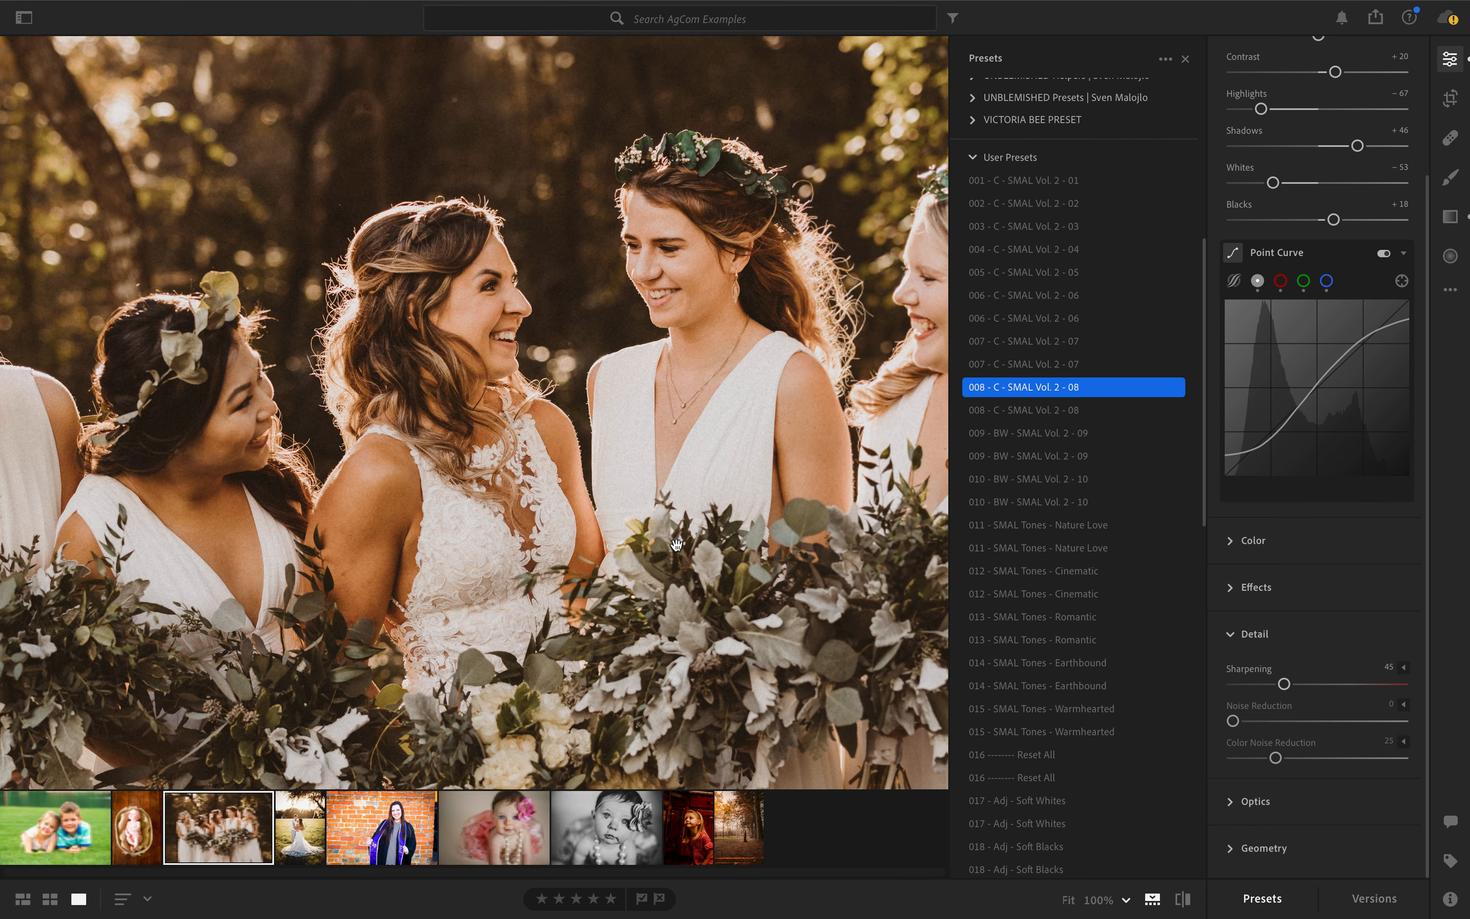
click(1255, 803)
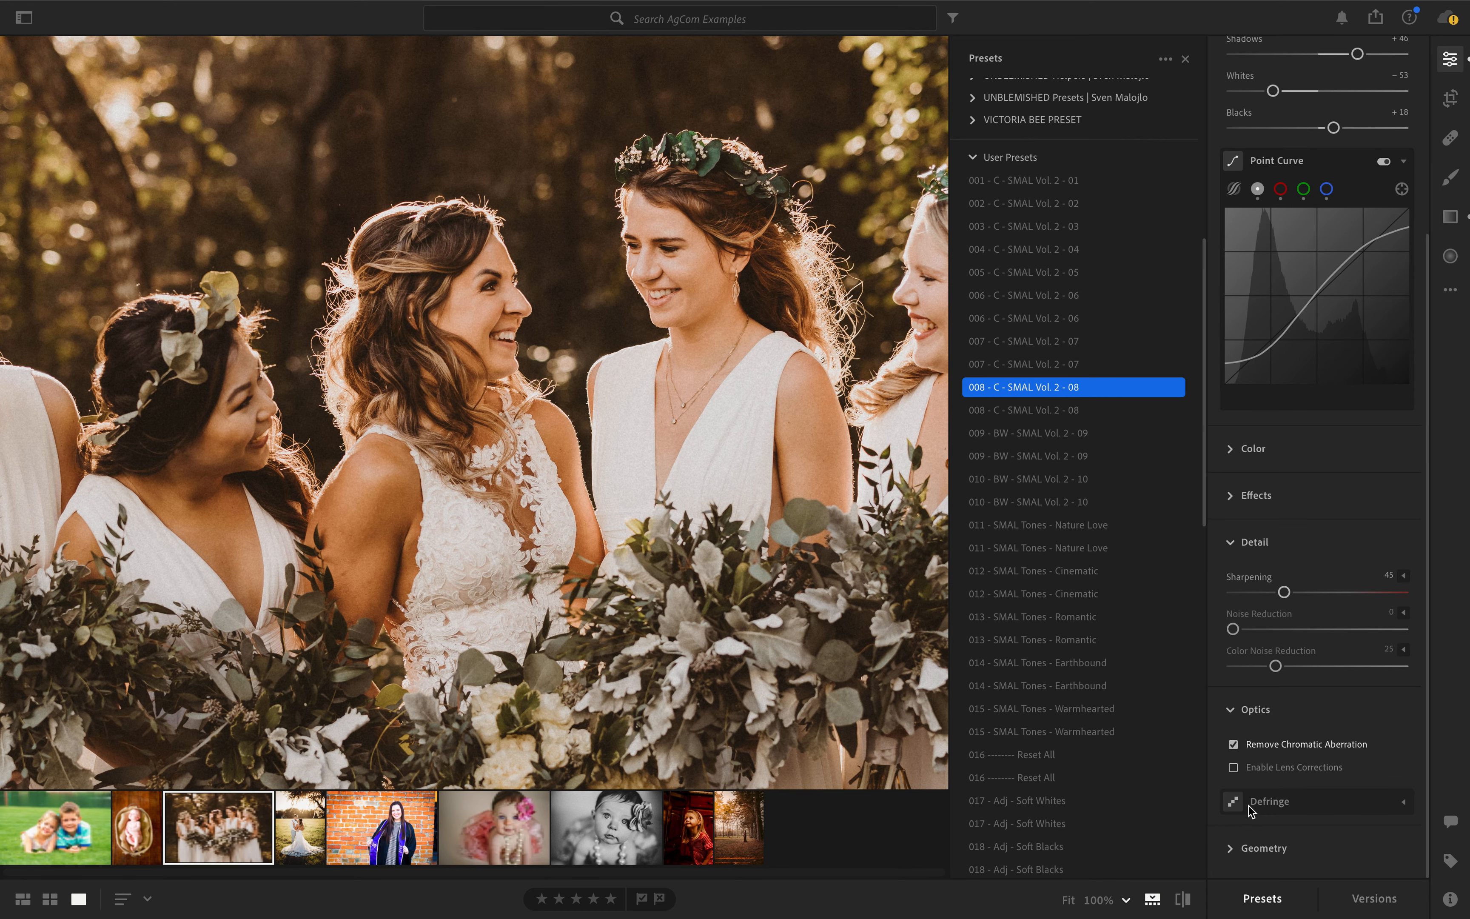
click(1266, 460)
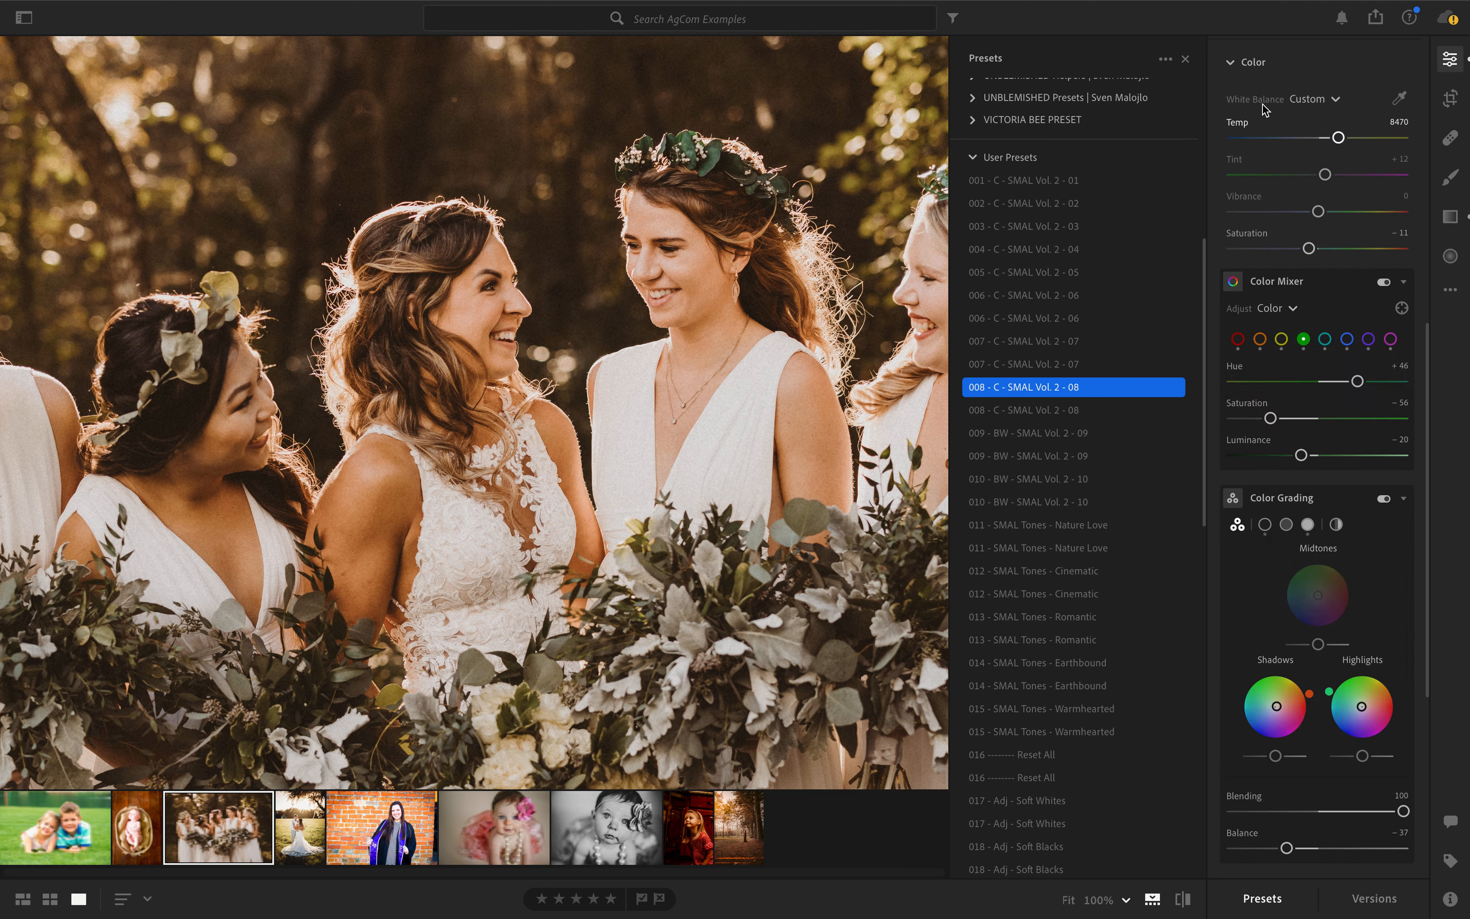
click(1255, 65)
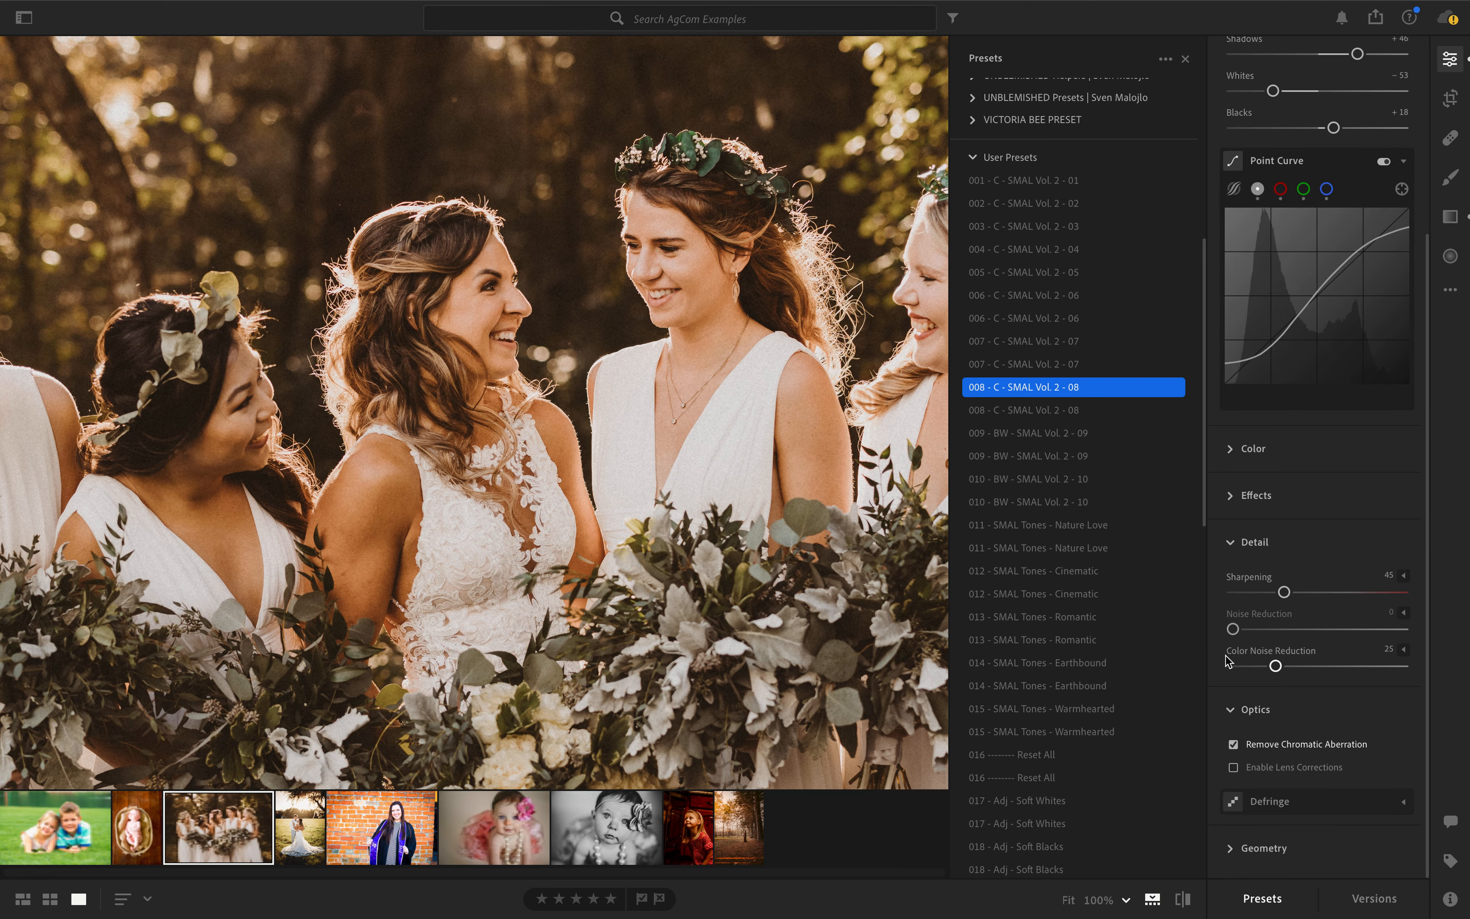
click(1255, 496)
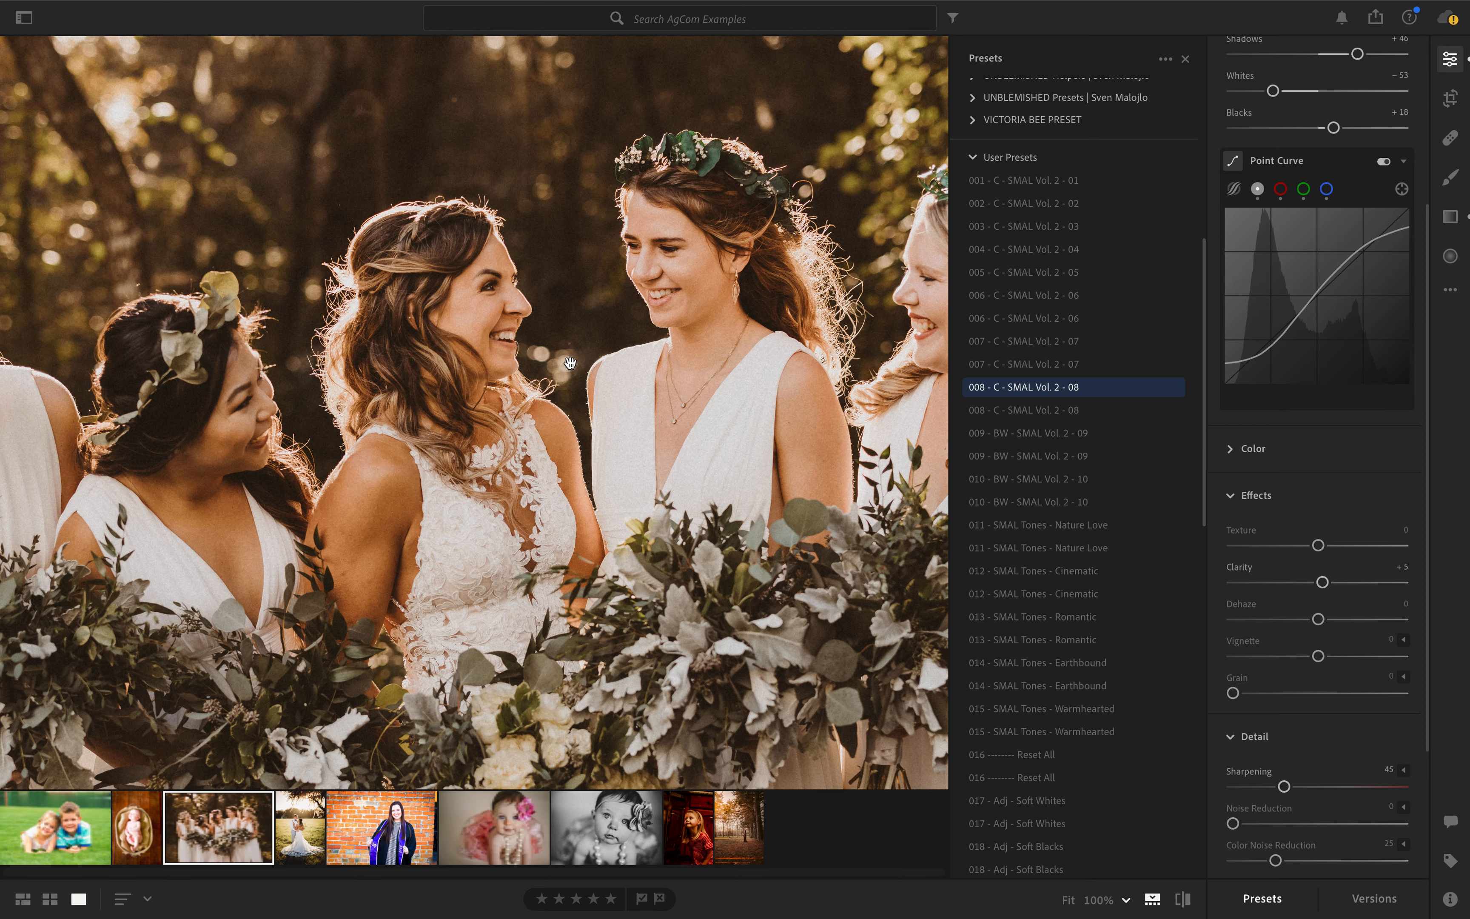
- Preview the 006 - C - SMAL Vol. 2 - 06 preset on the full bridal party photo
click(490, 246)
click(490, 247)
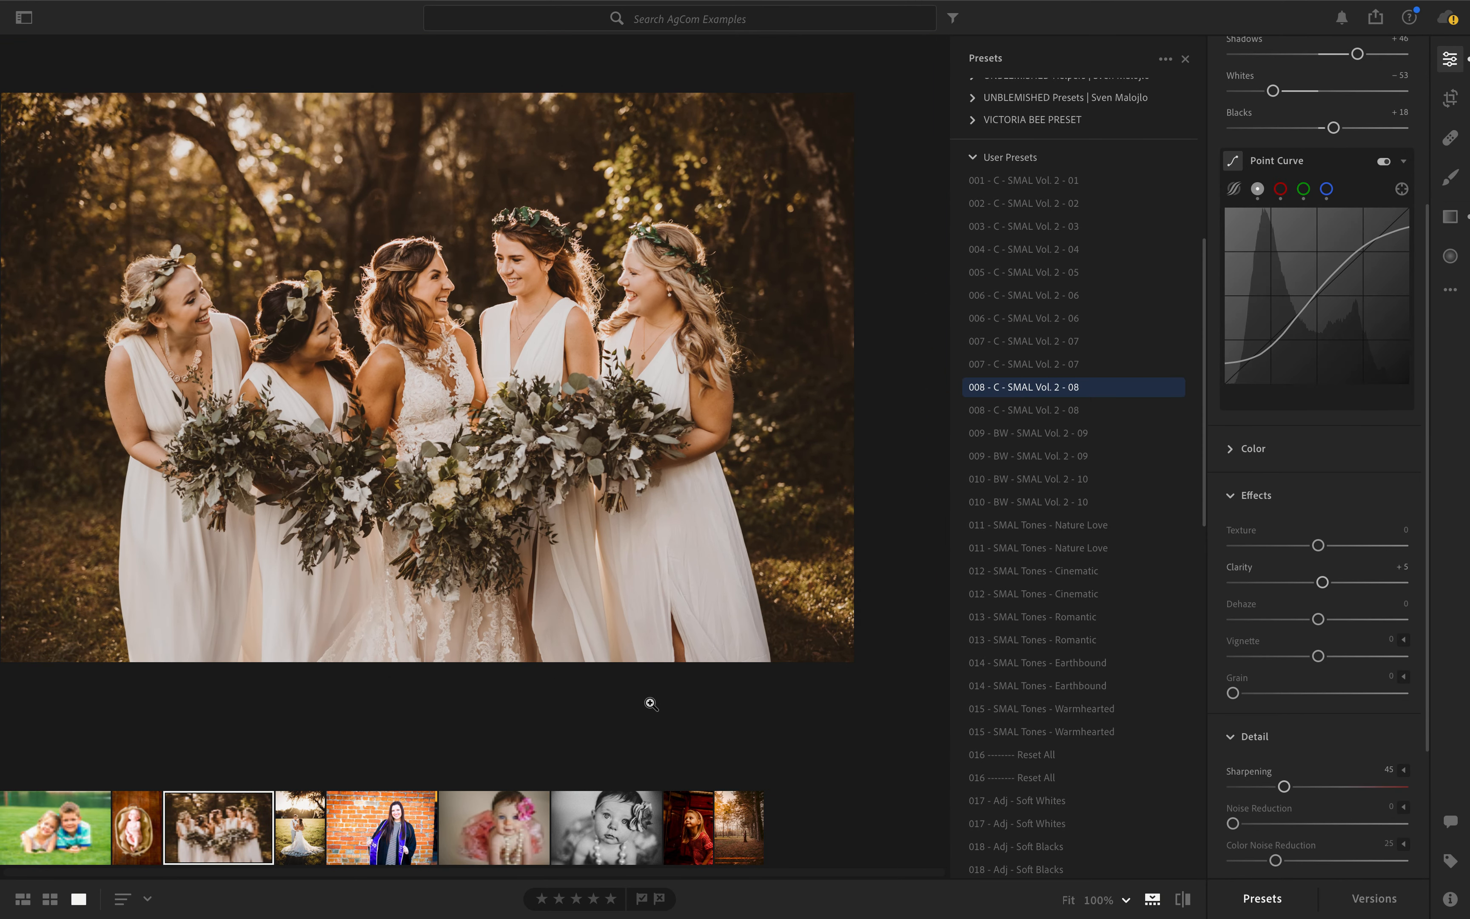
click(1146, 294)
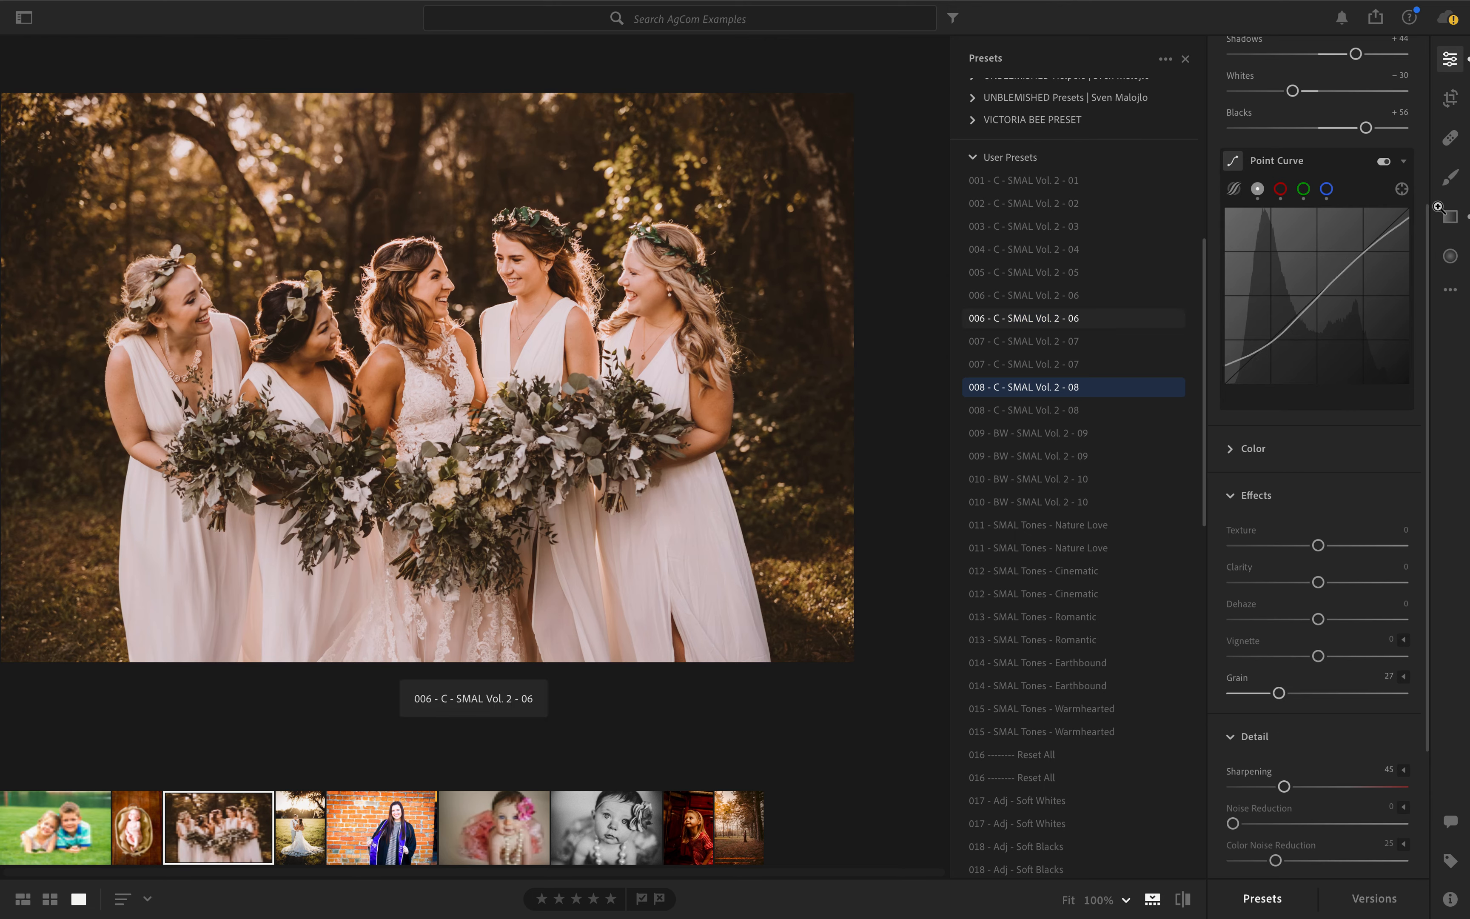
- Set Exposure to −0.29, Highlights to −100, Blacks to −22 and Clarity to +25 on the bridal party photo
scroll(1229, 140, up, 5)
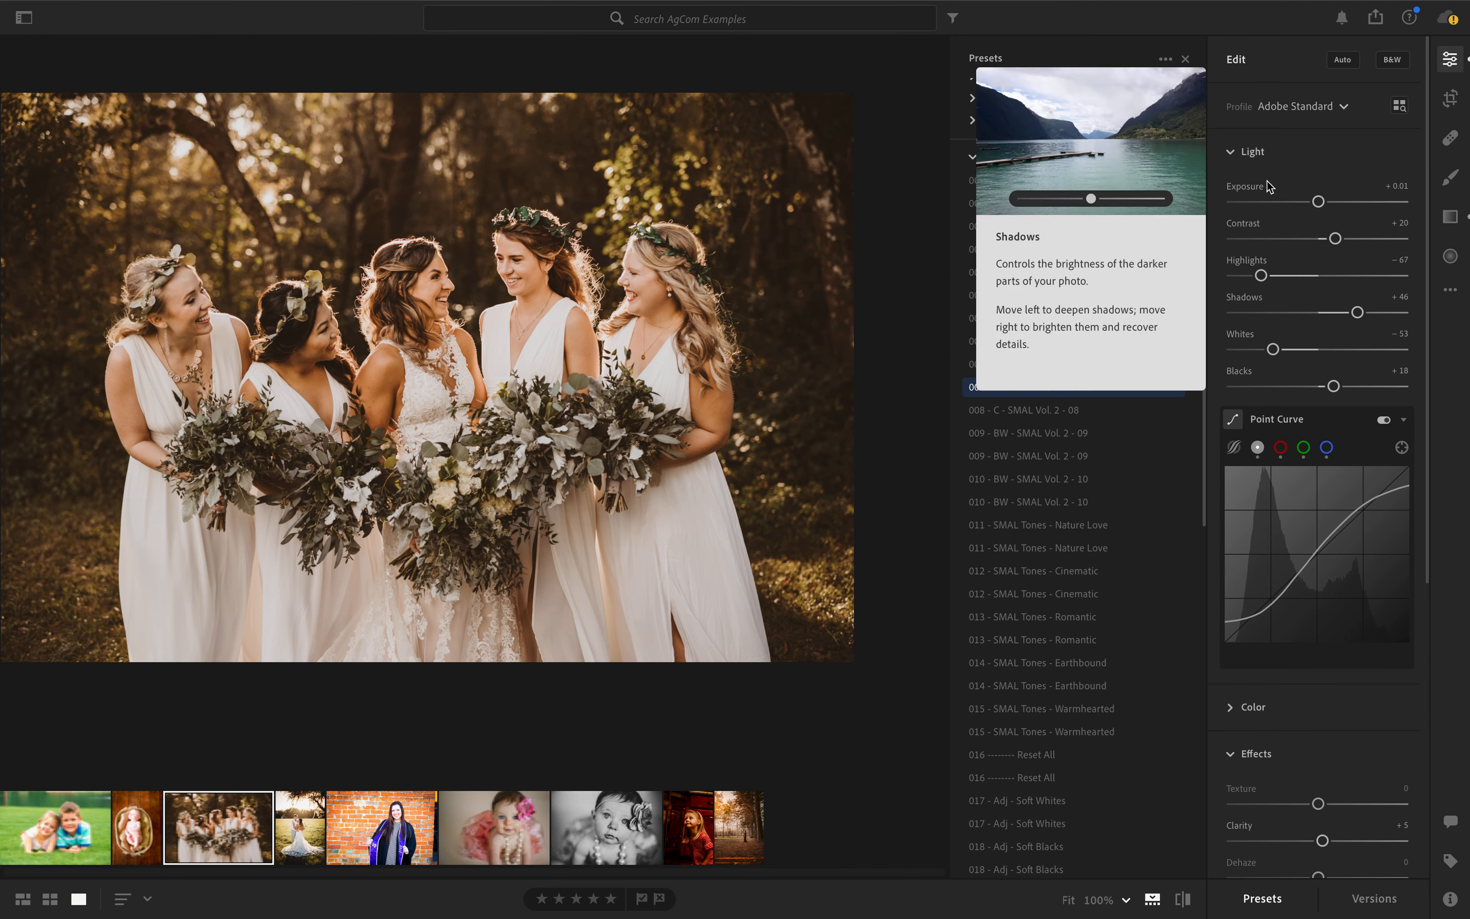
drag(1319, 203, 1313, 205)
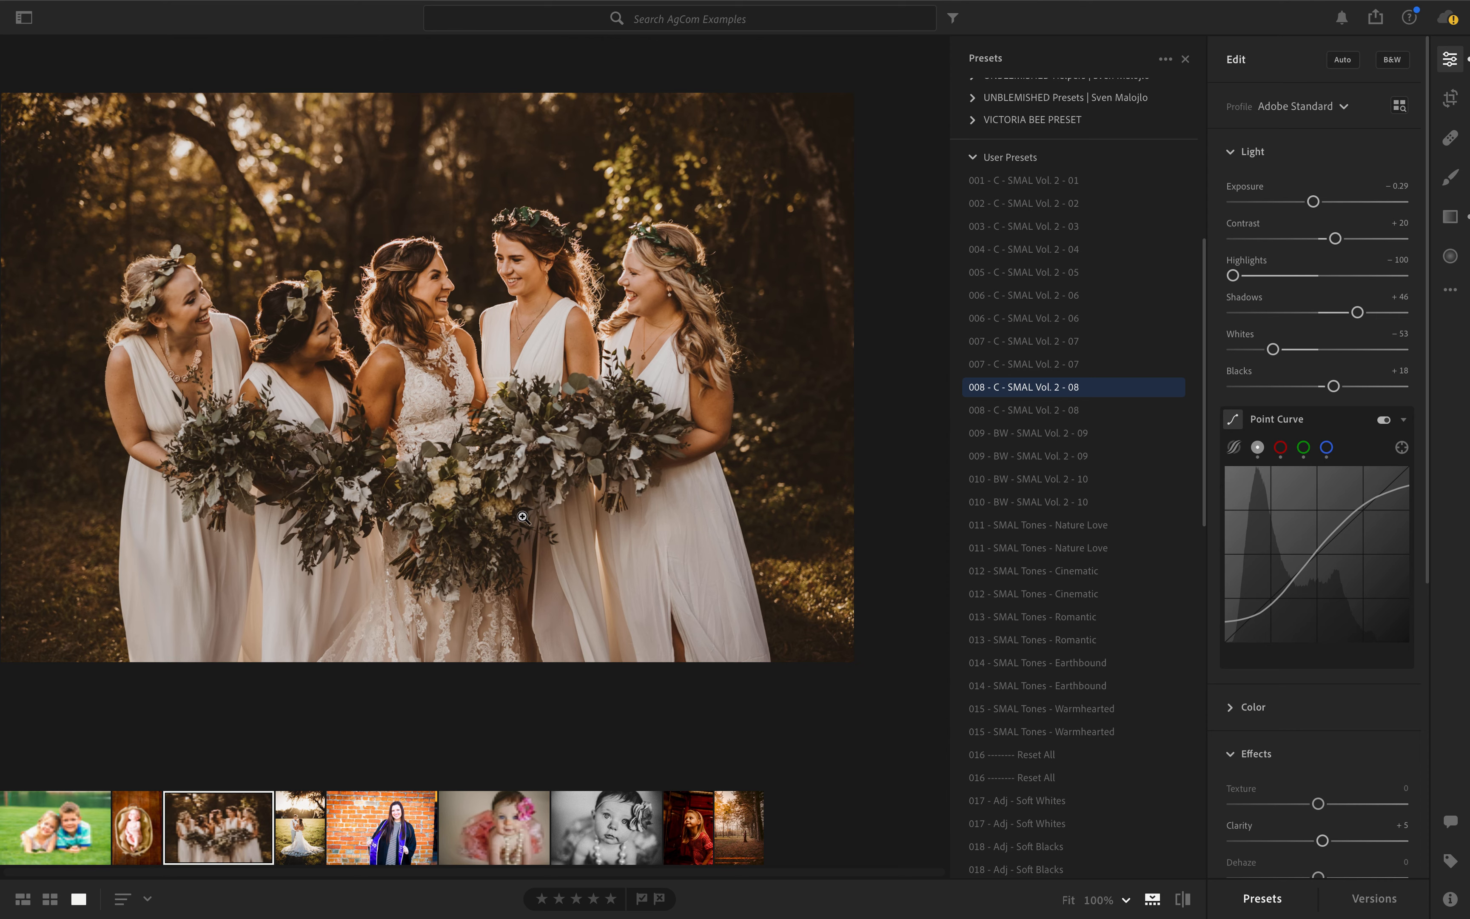
drag(1333, 386, 1300, 387)
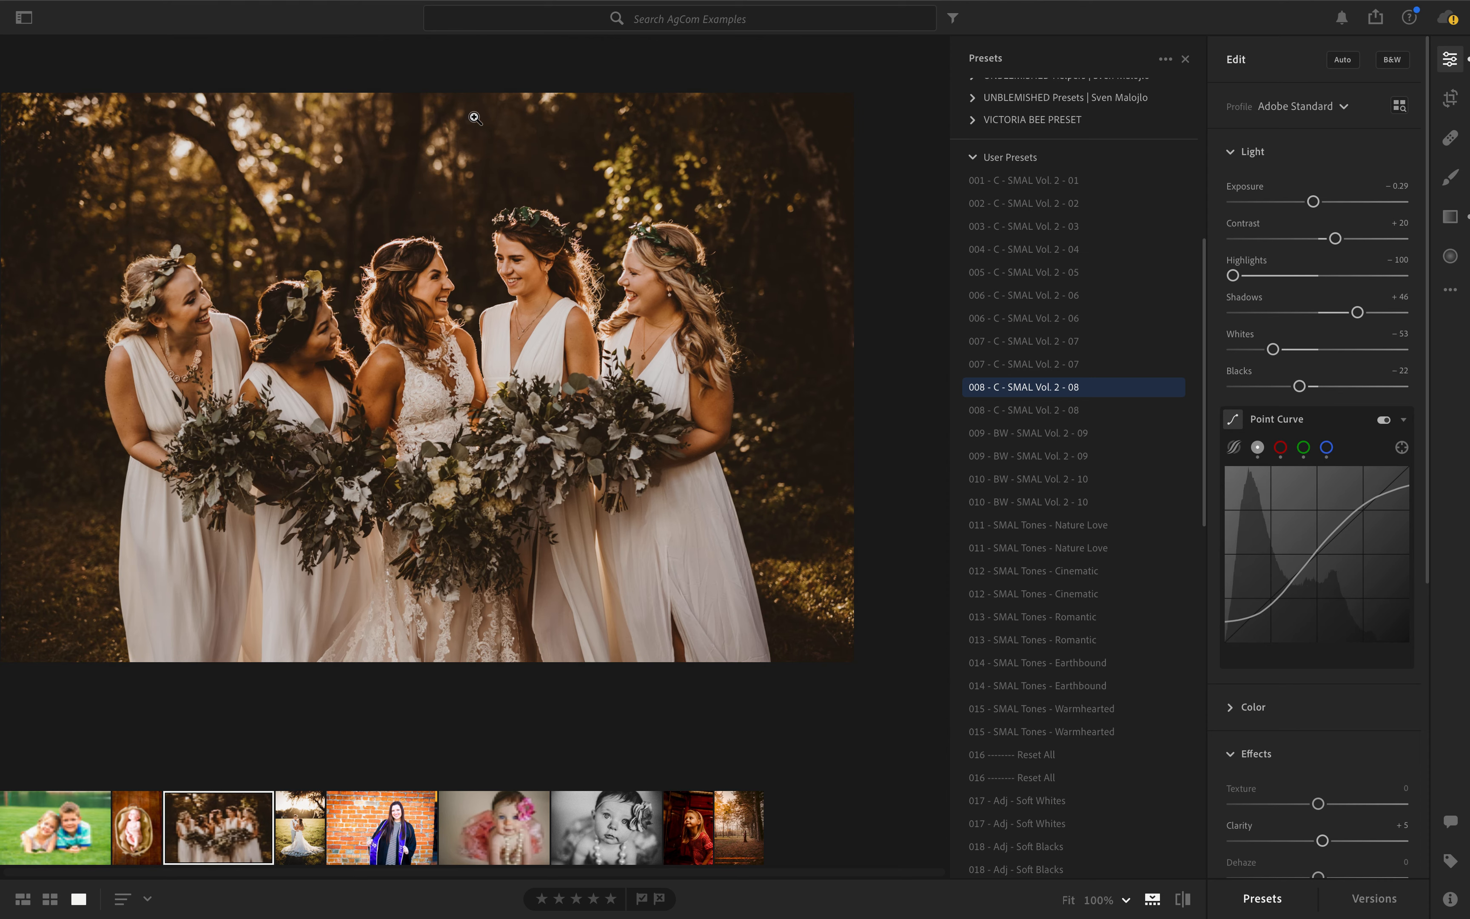
scroll(1255, 524, down, 5)
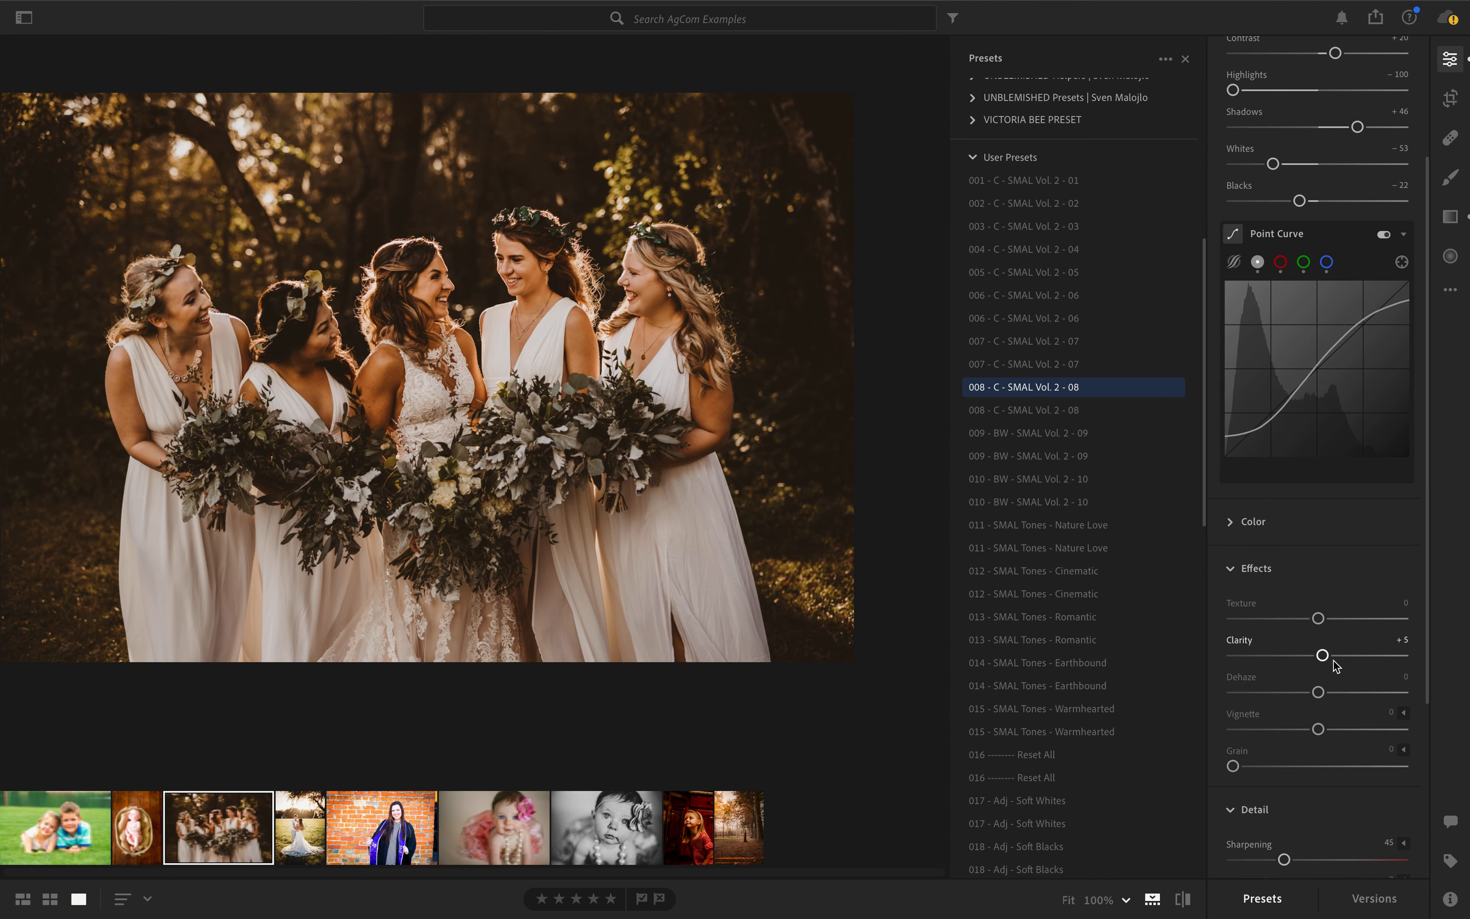
click(1339, 659)
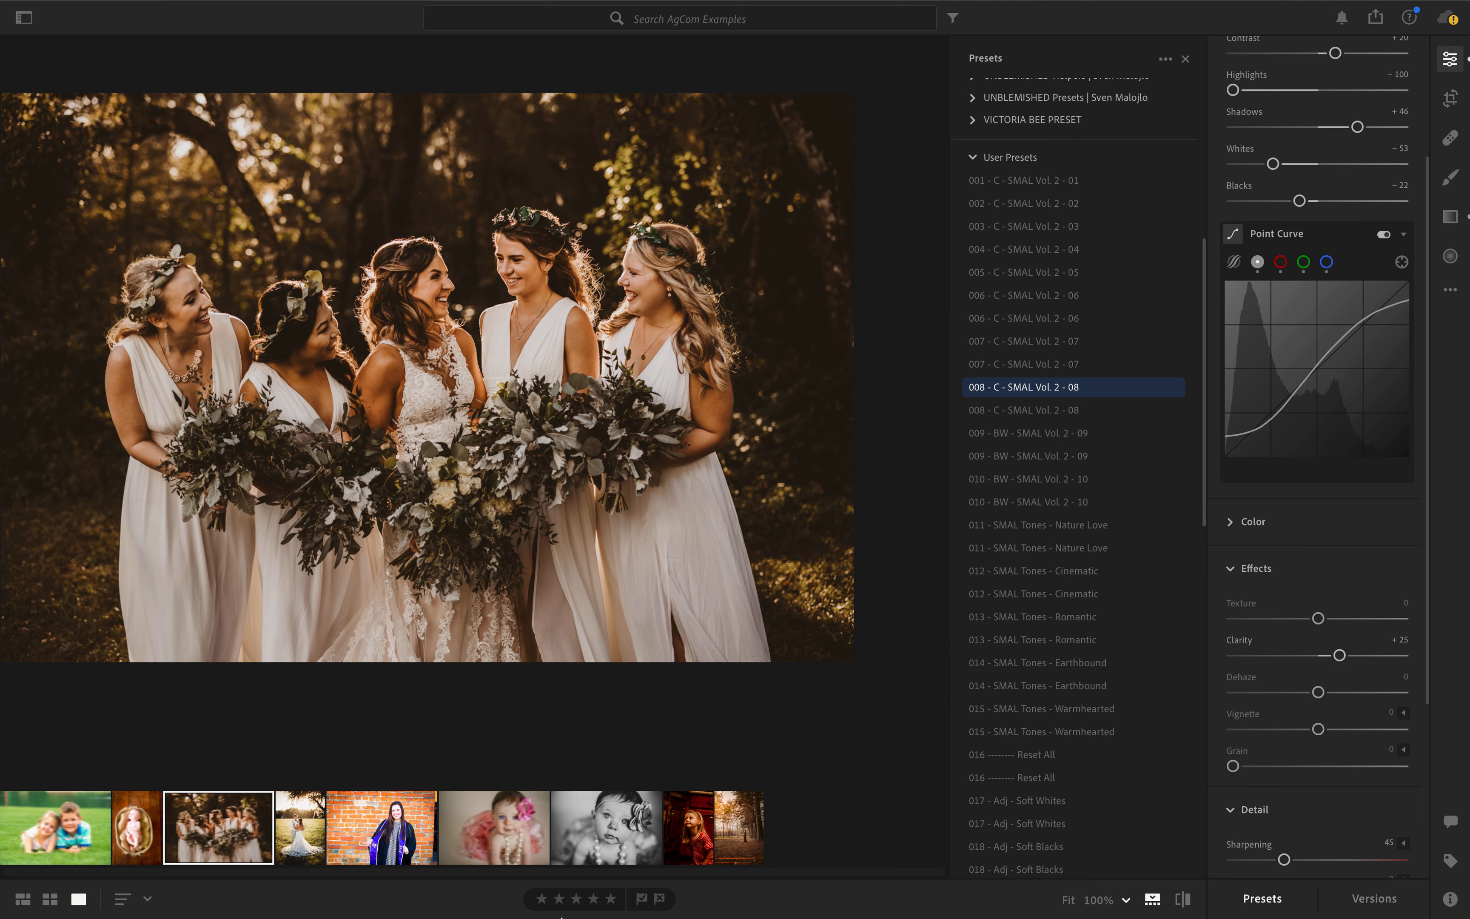
- Duplicate the edited photo of the bride and bridesmaids
right_click(206, 826)
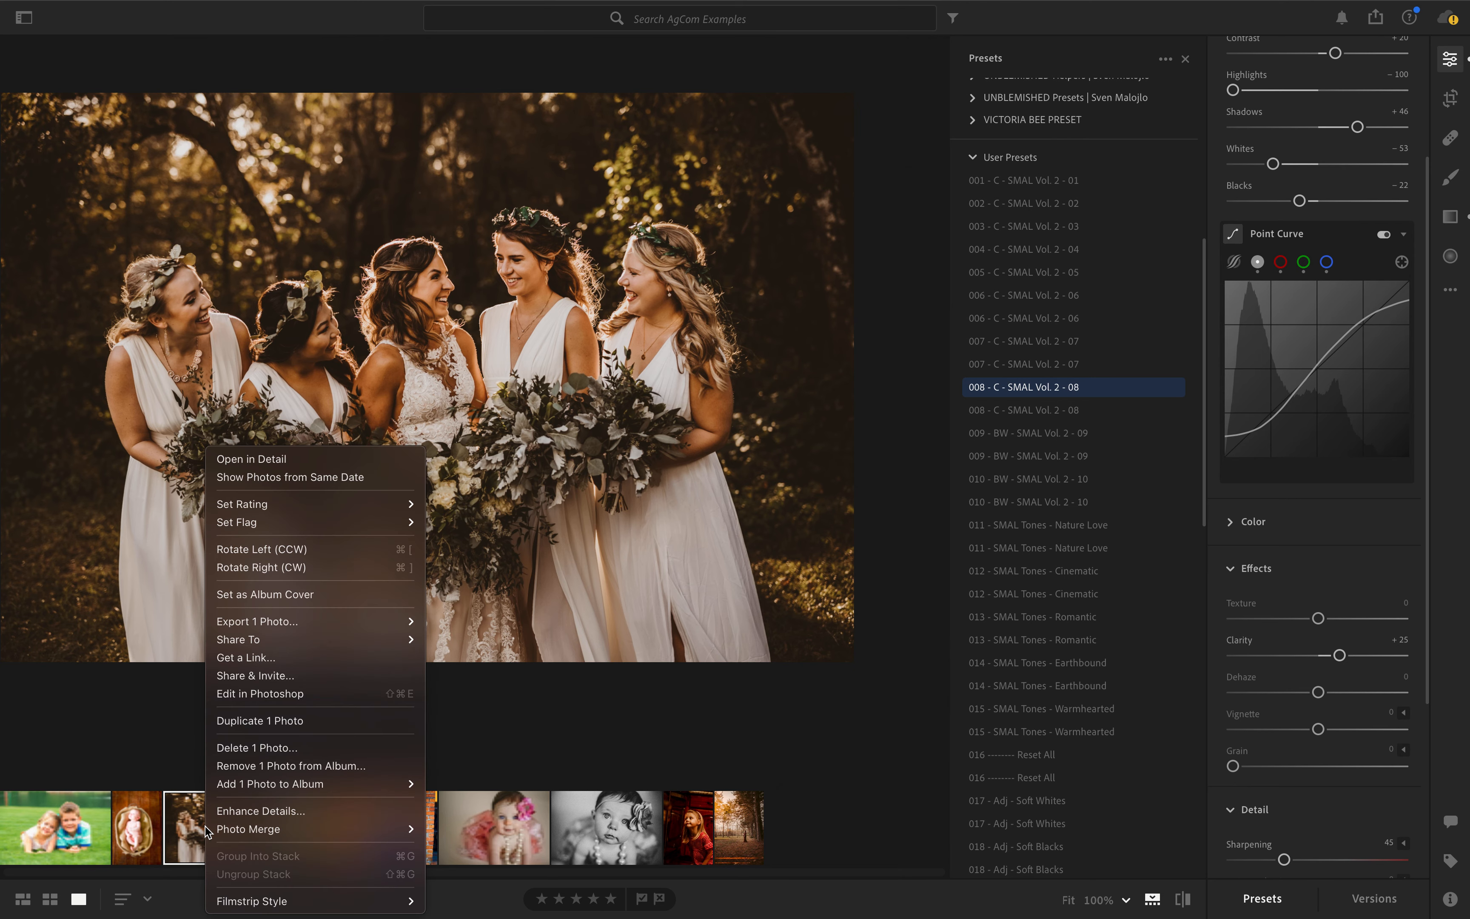
click(231, 718)
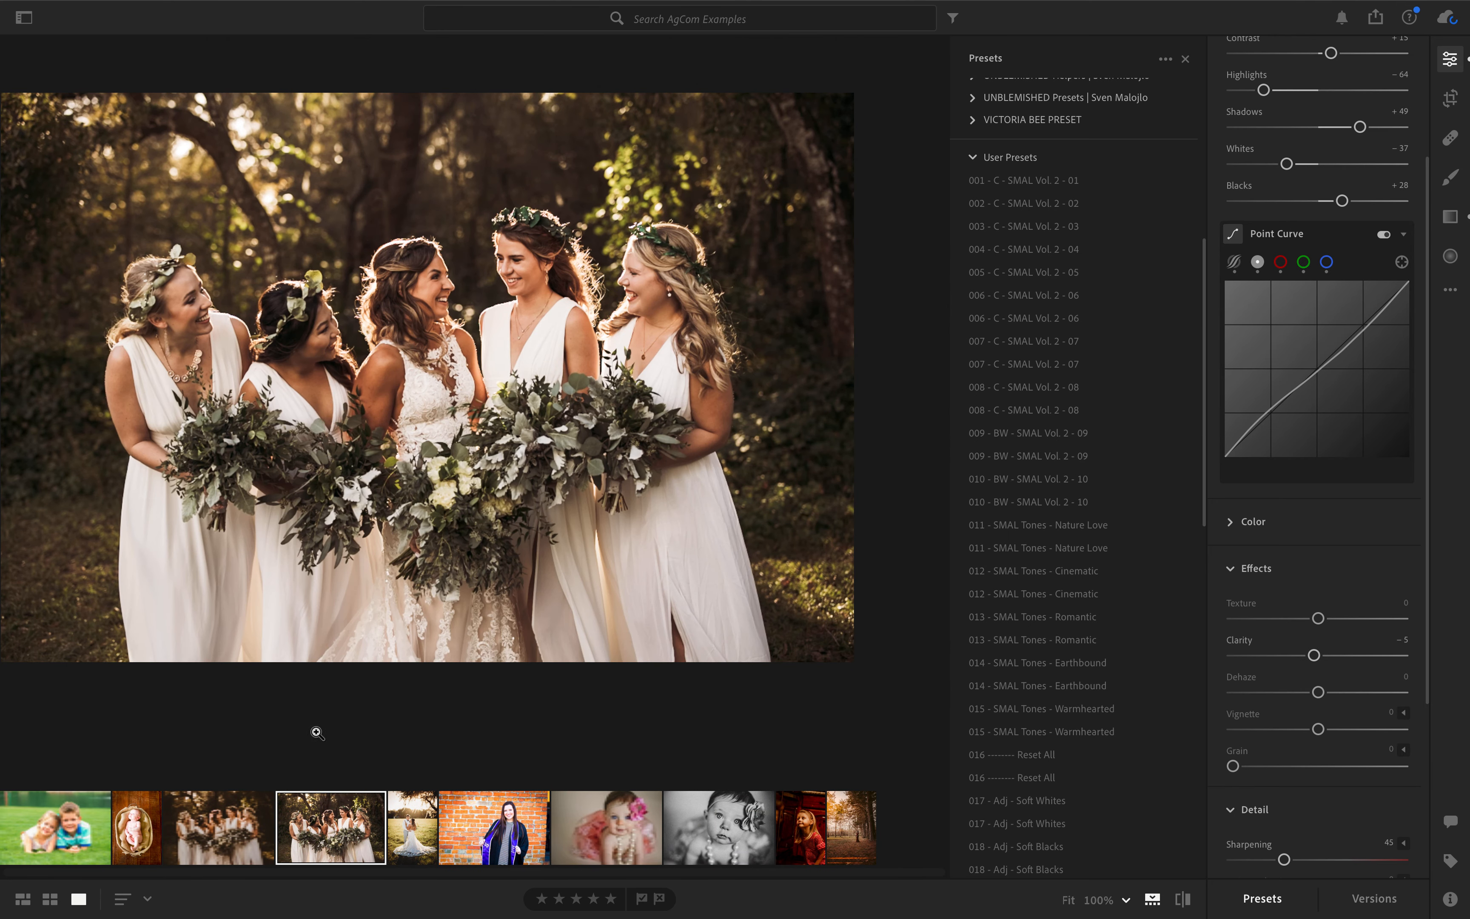
- Apply the user preset 010 - BW - SMAL Vol. 2 - 10 to the duplicate and reduce its Grain to 0
click(1024, 496)
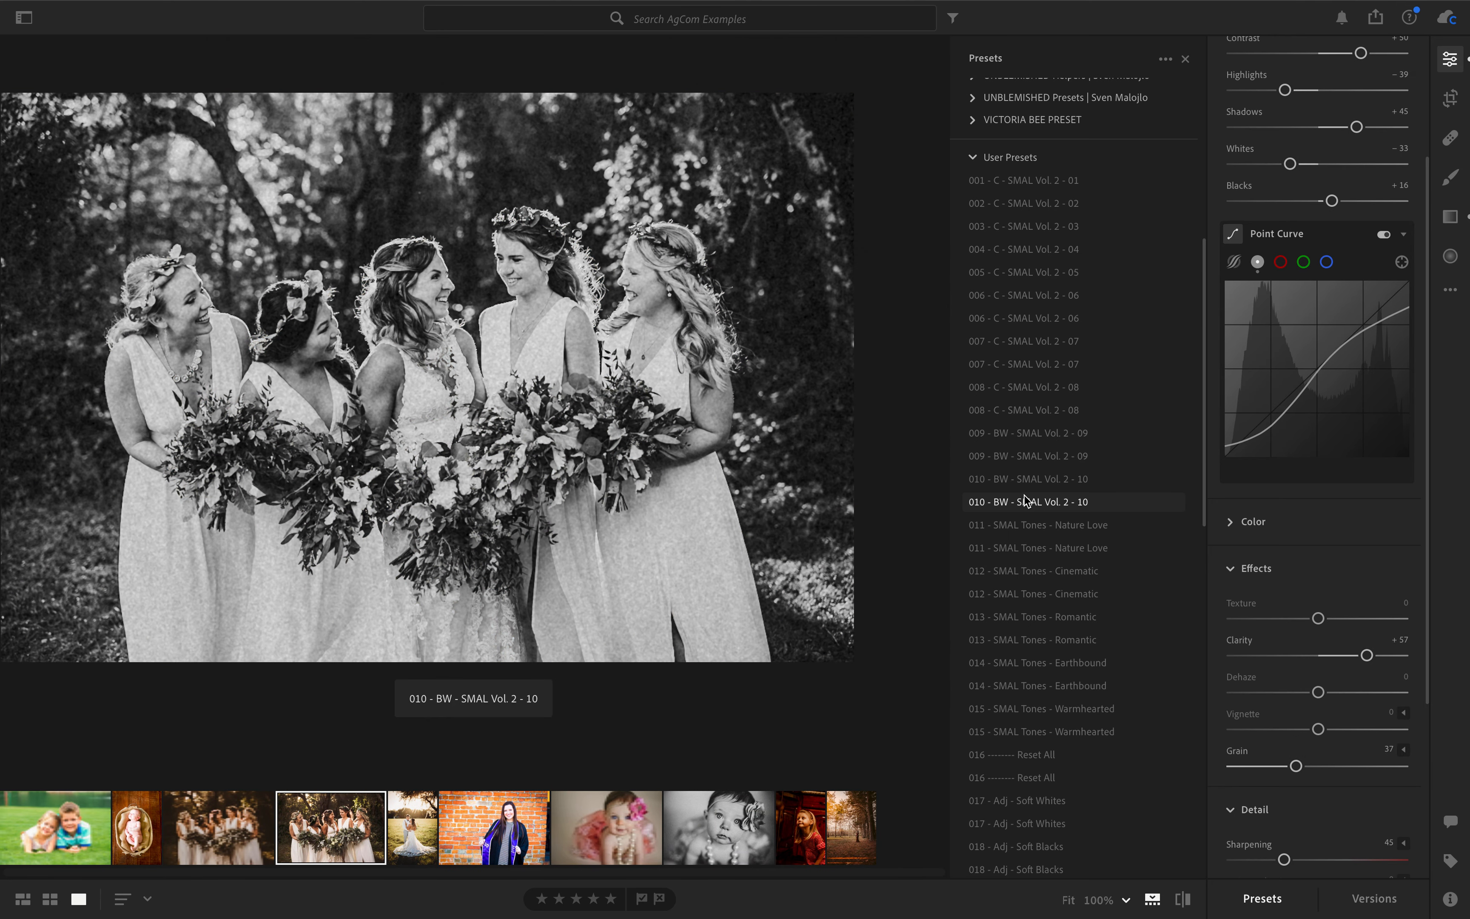
click(1025, 499)
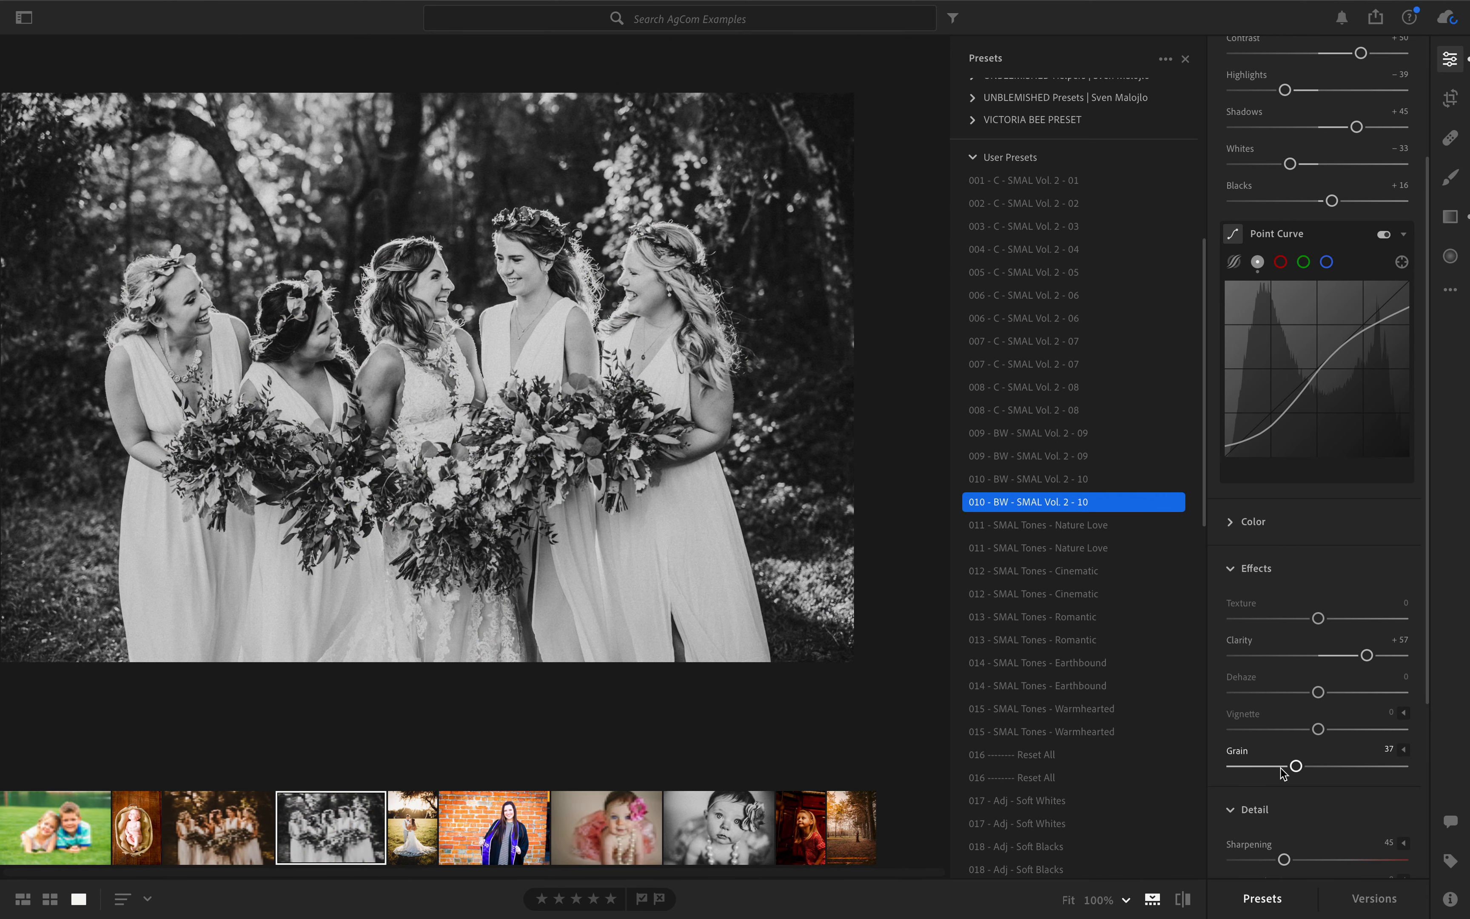
drag(1298, 767, 1233, 767)
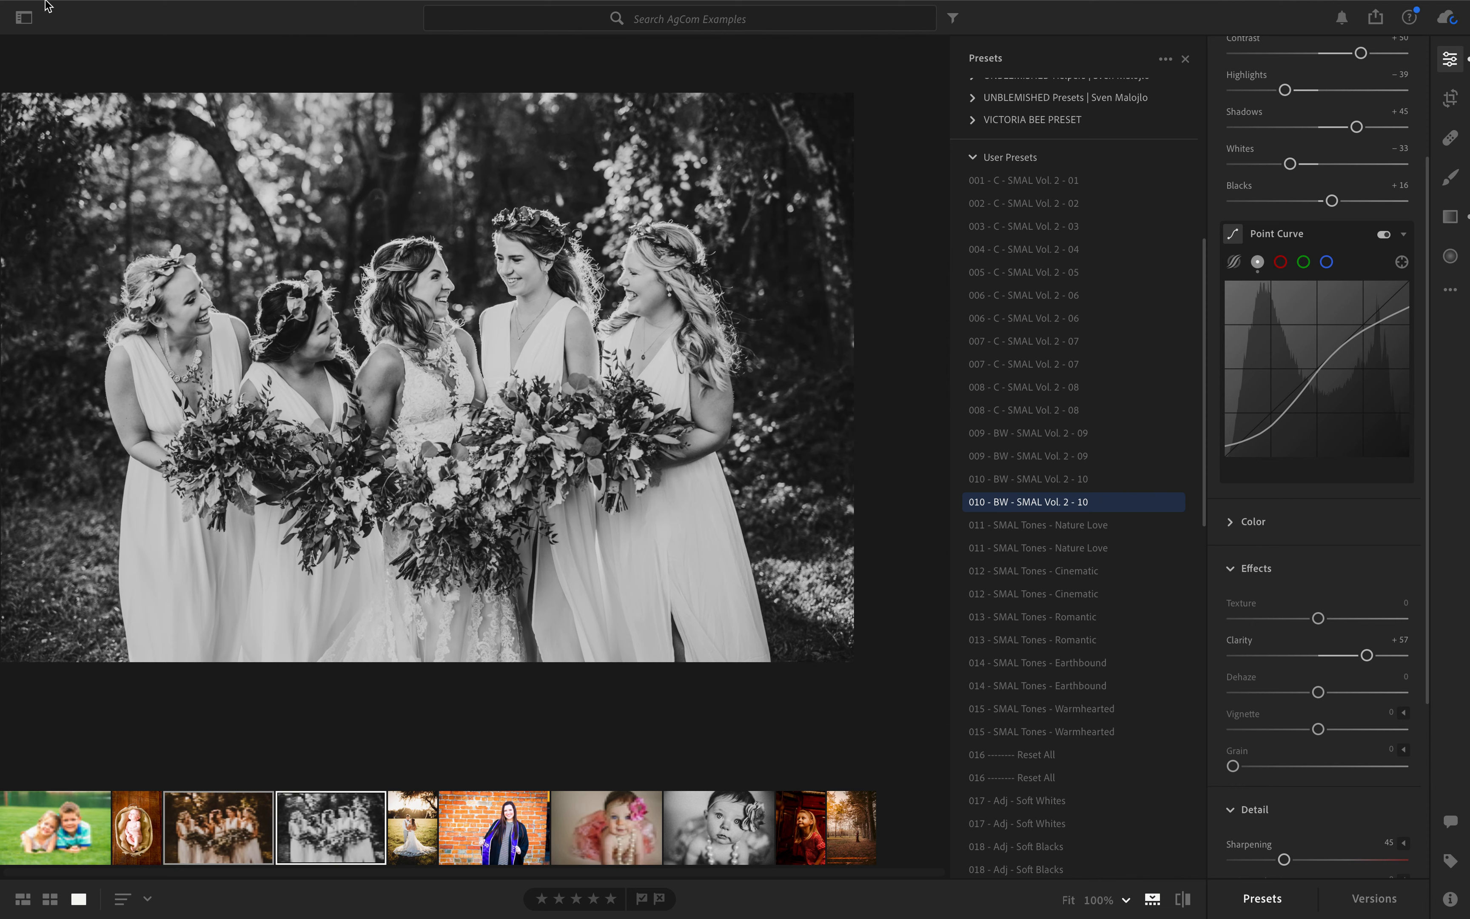
- Set up an export of the two bridal party photos as JPG files with Small dimensions
mouse_move(50, 5)
click(163, 11)
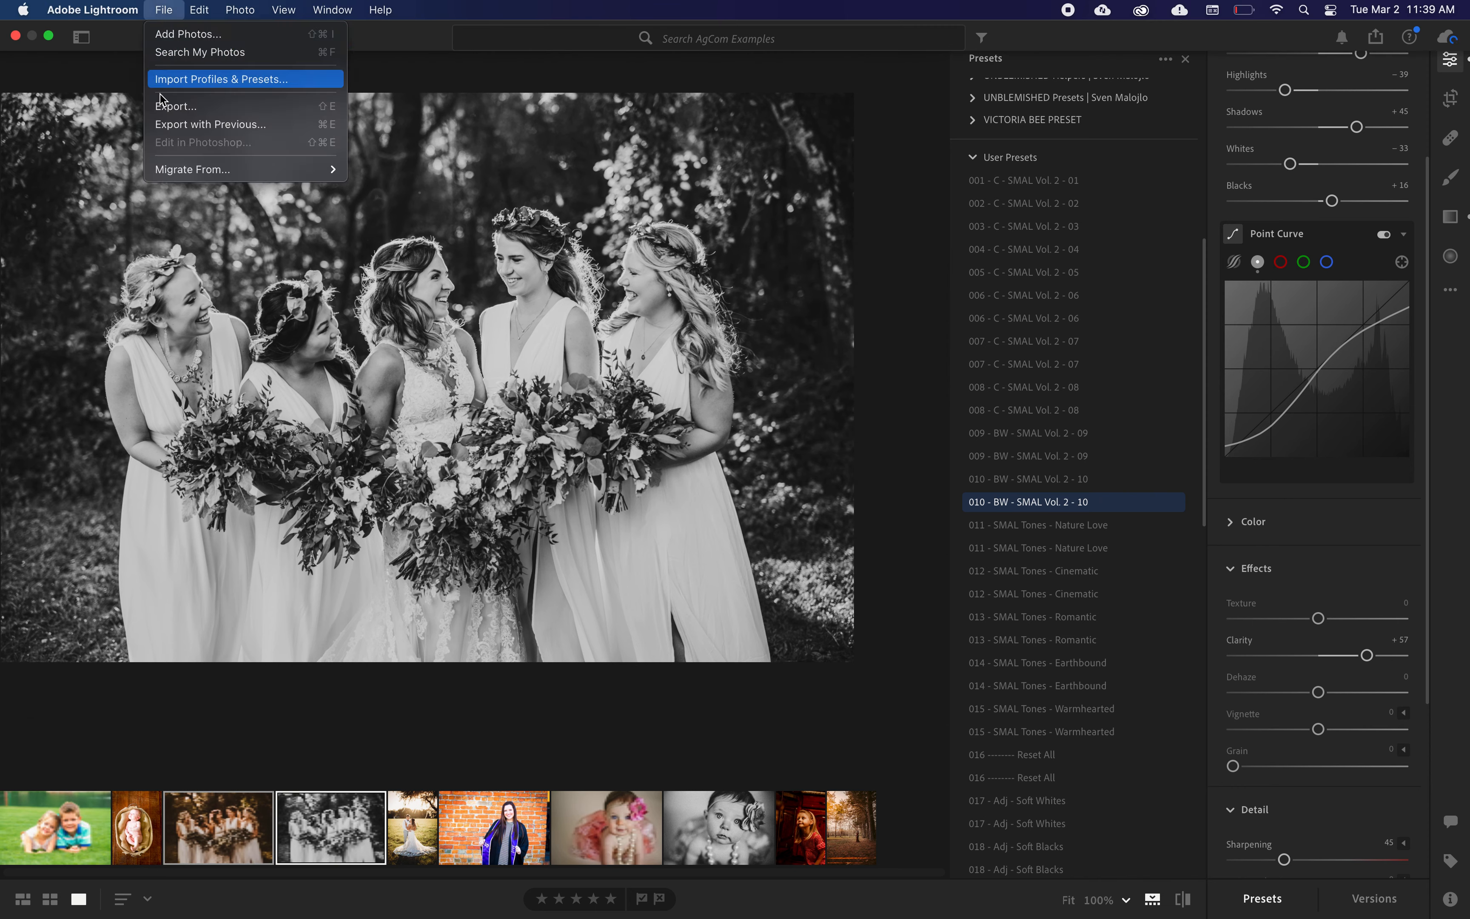
click(165, 109)
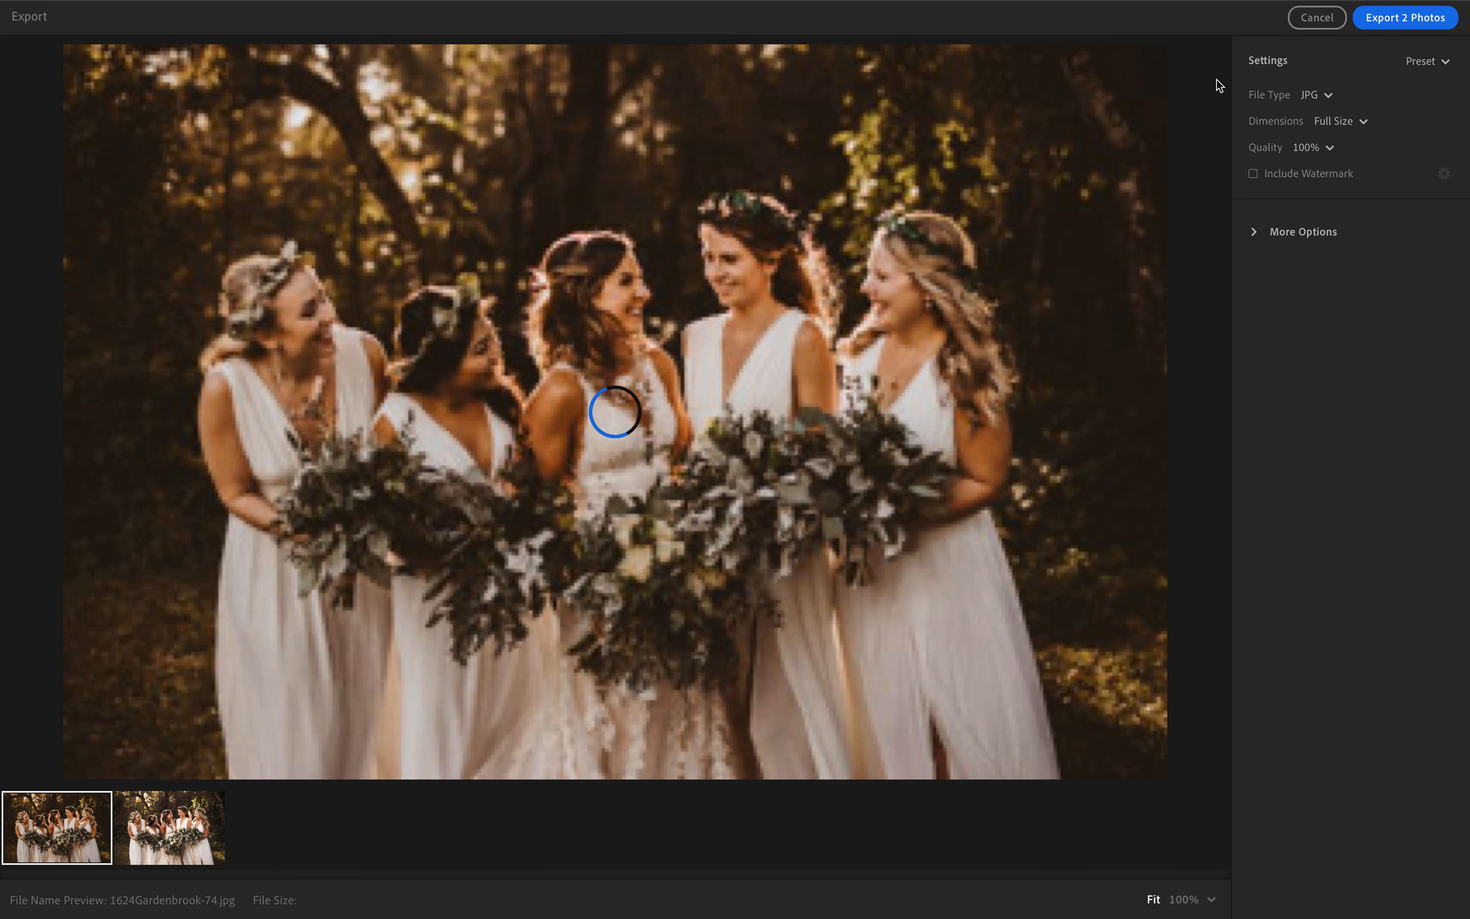
click(1313, 97)
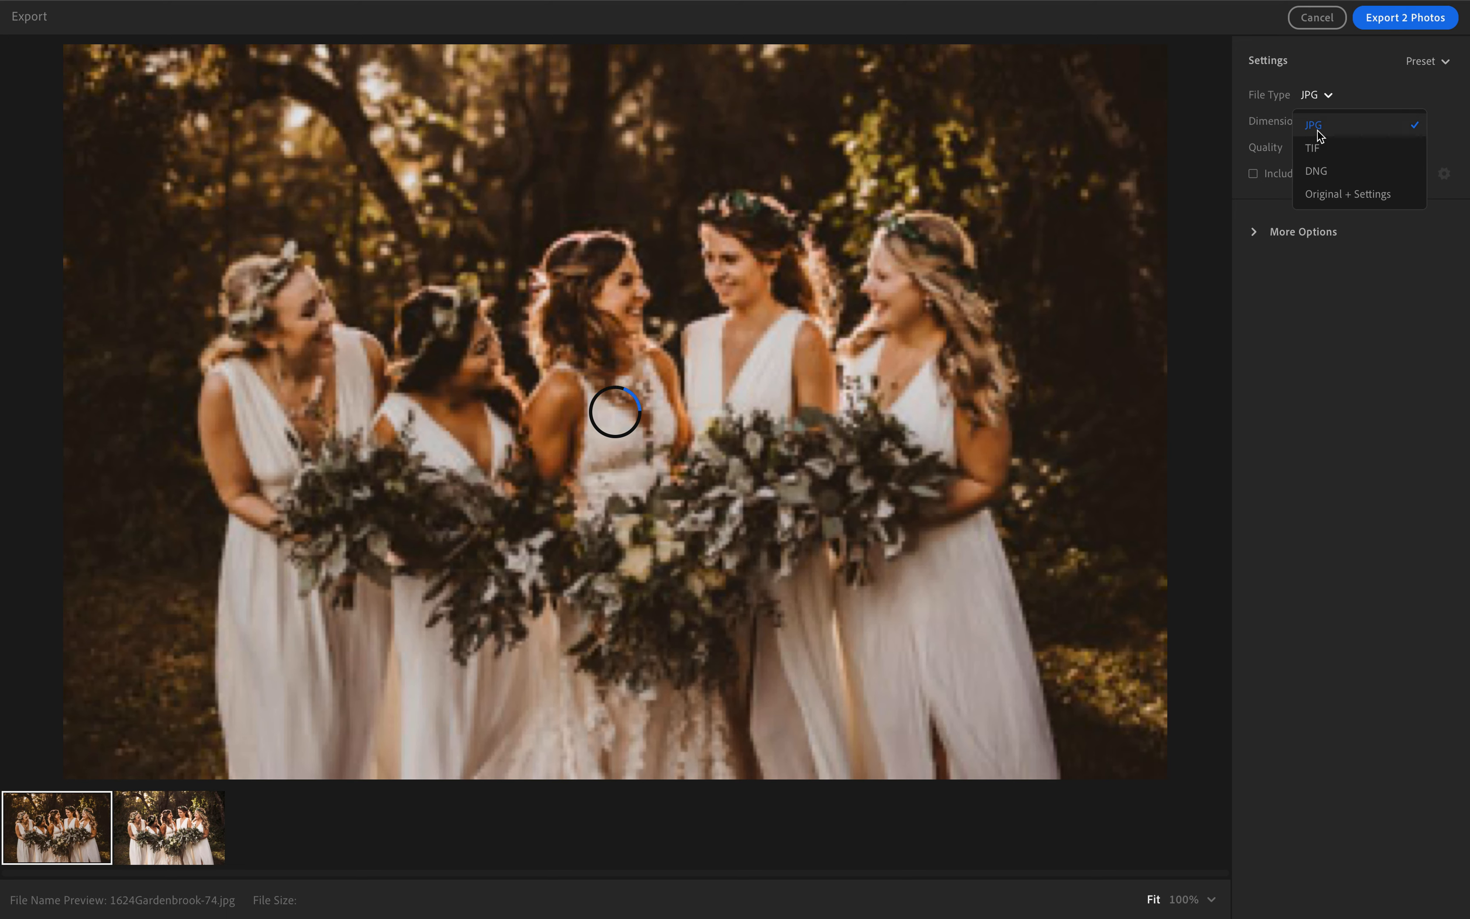
click(1318, 128)
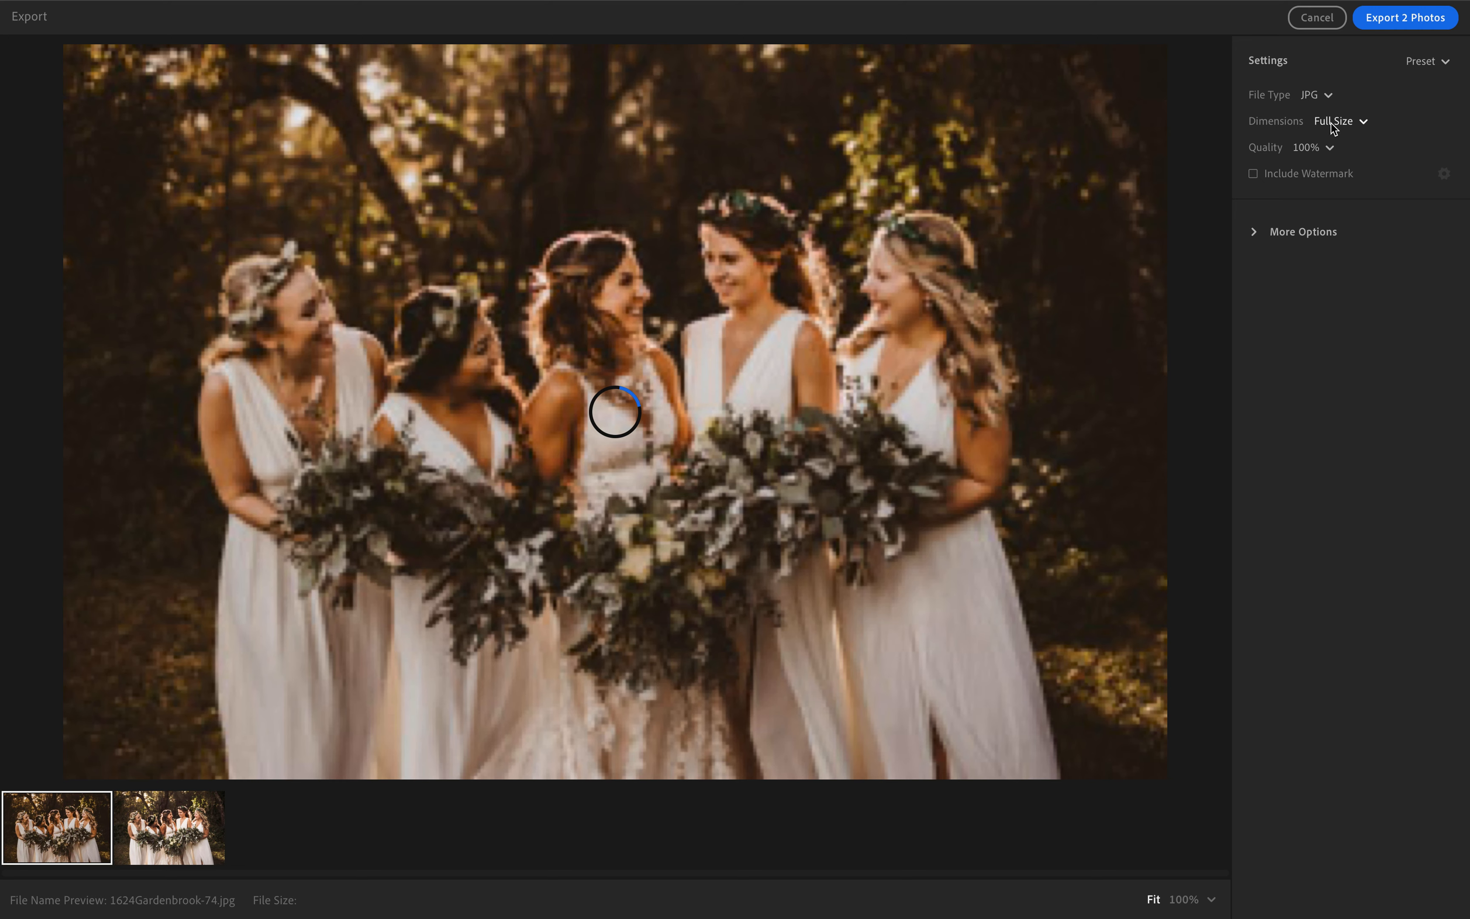
click(1331, 124)
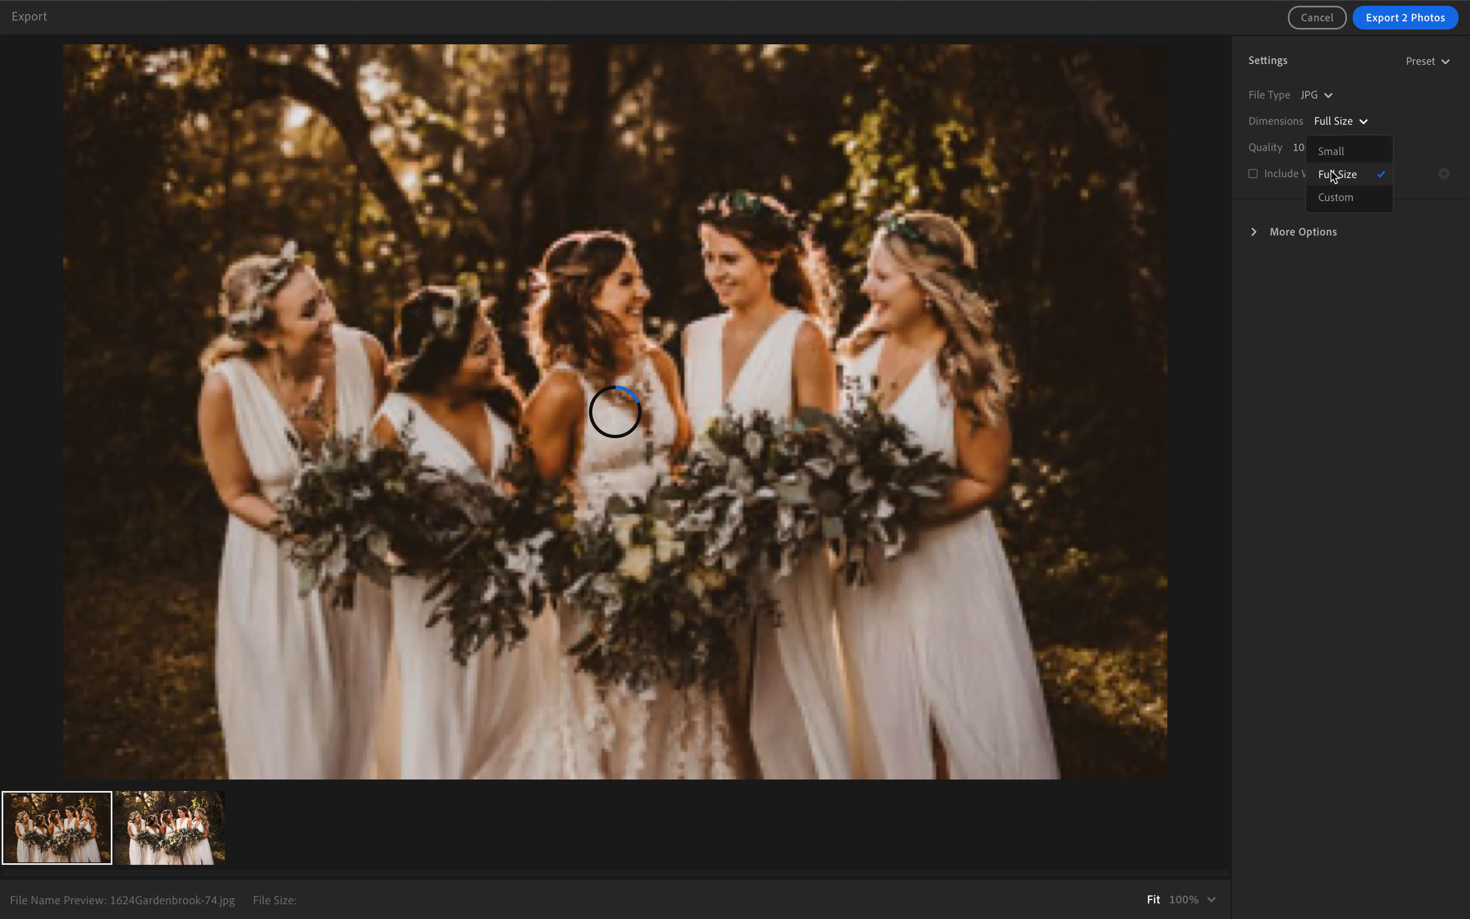
click(1331, 151)
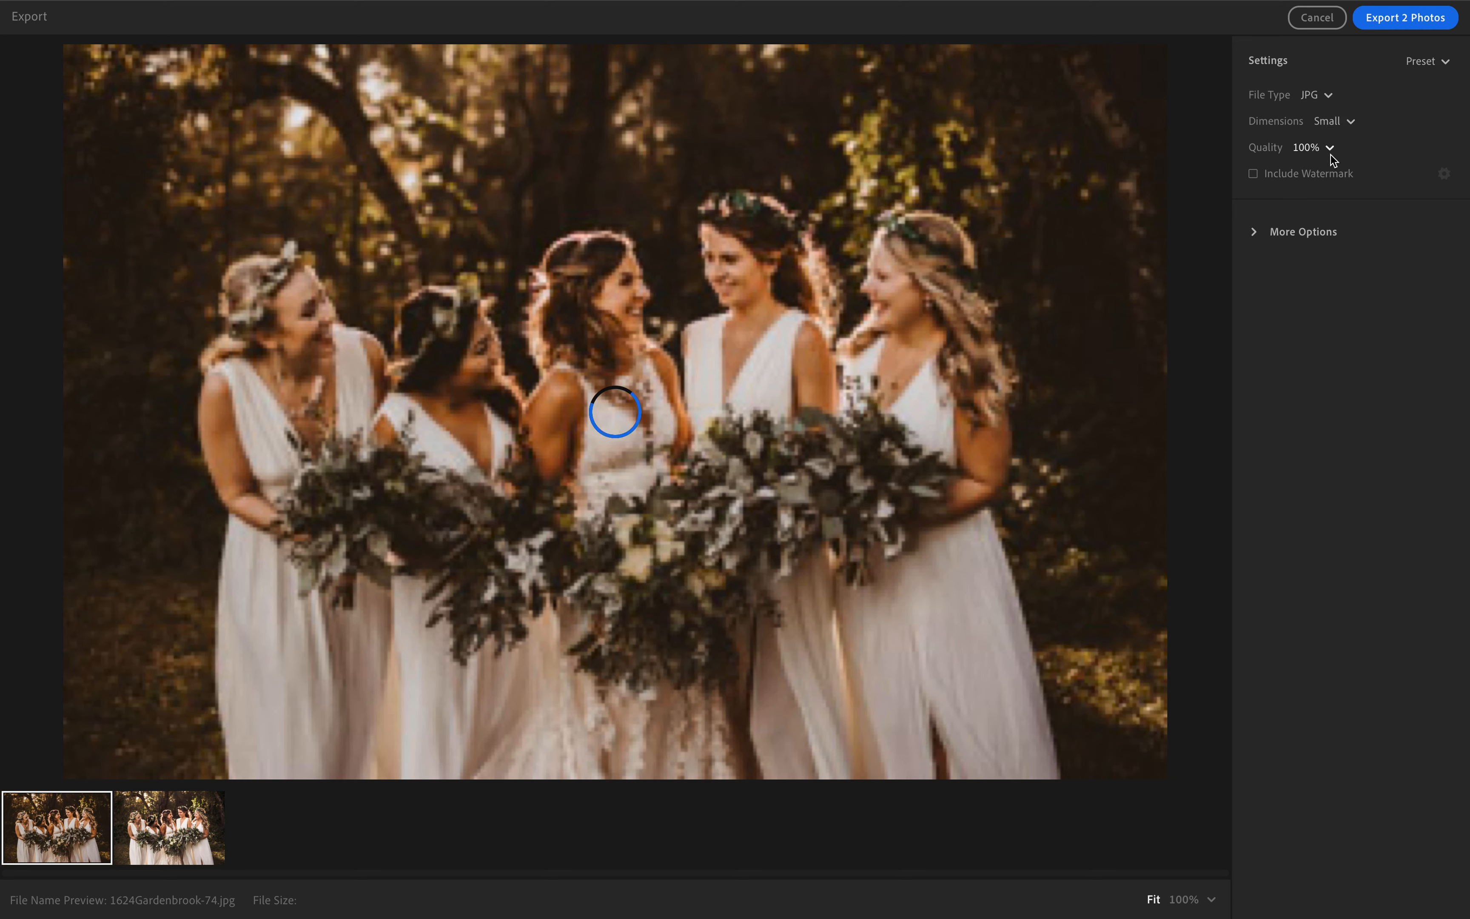
- Try exporting the two photos to the Lightroom Saved Photos folder, and cancel the destination selection
click(1398, 40)
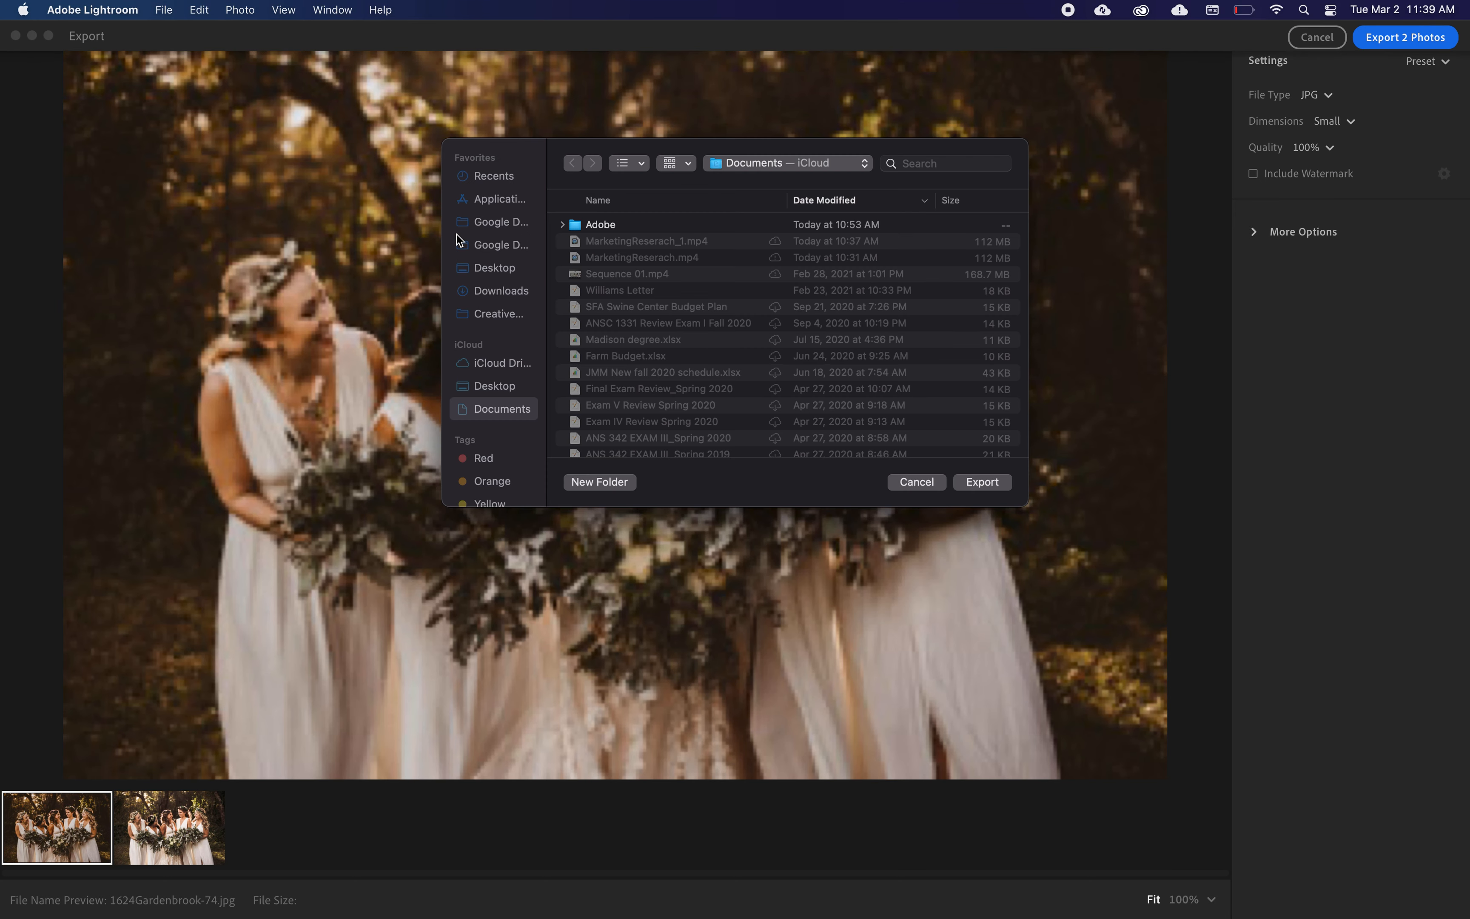
click(499, 387)
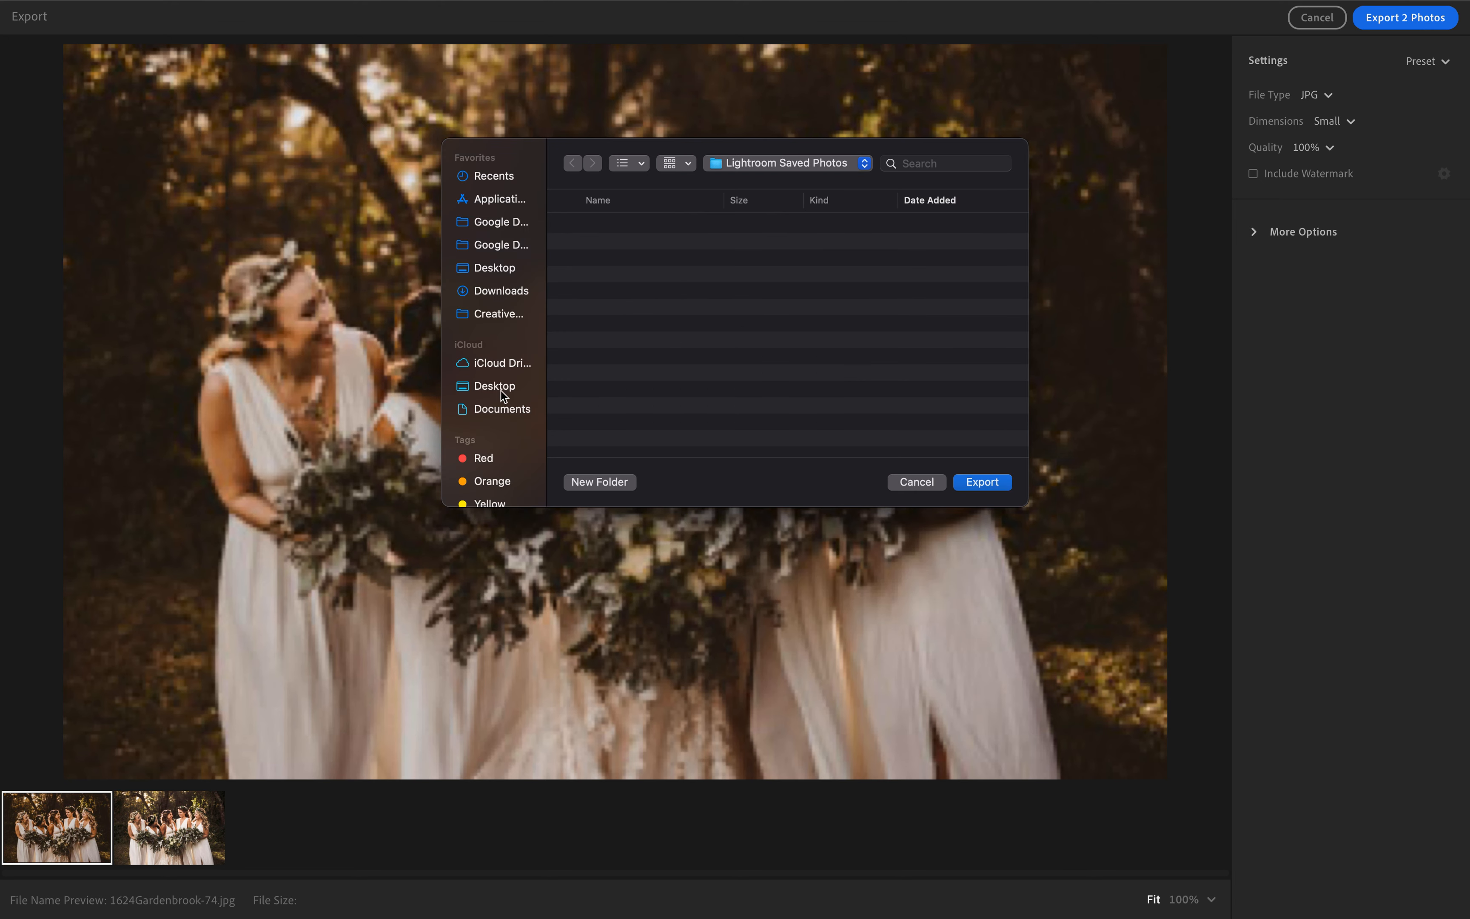
click(915, 481)
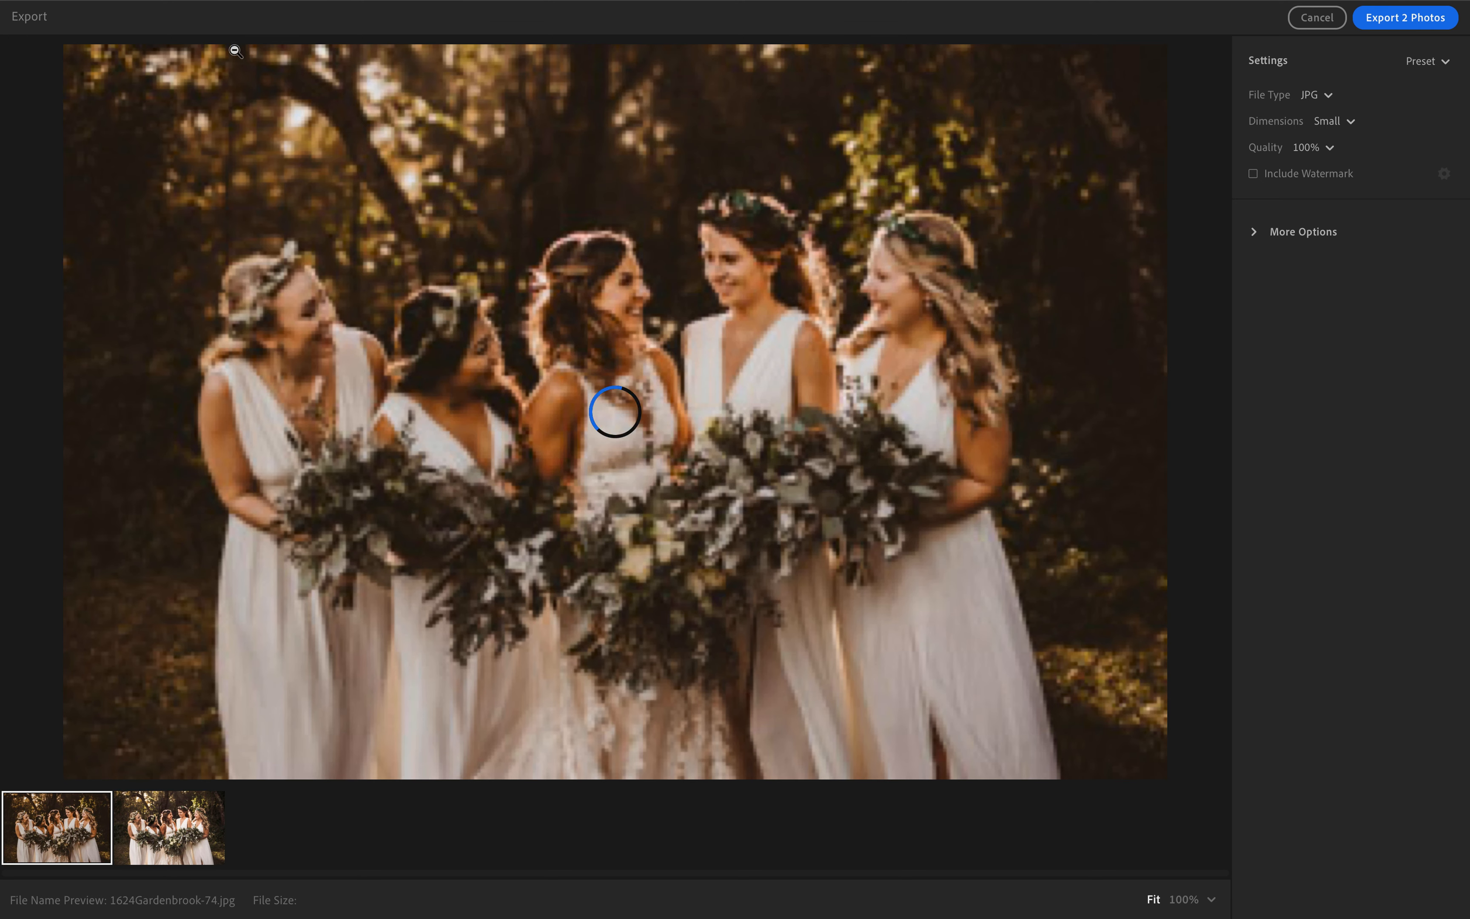